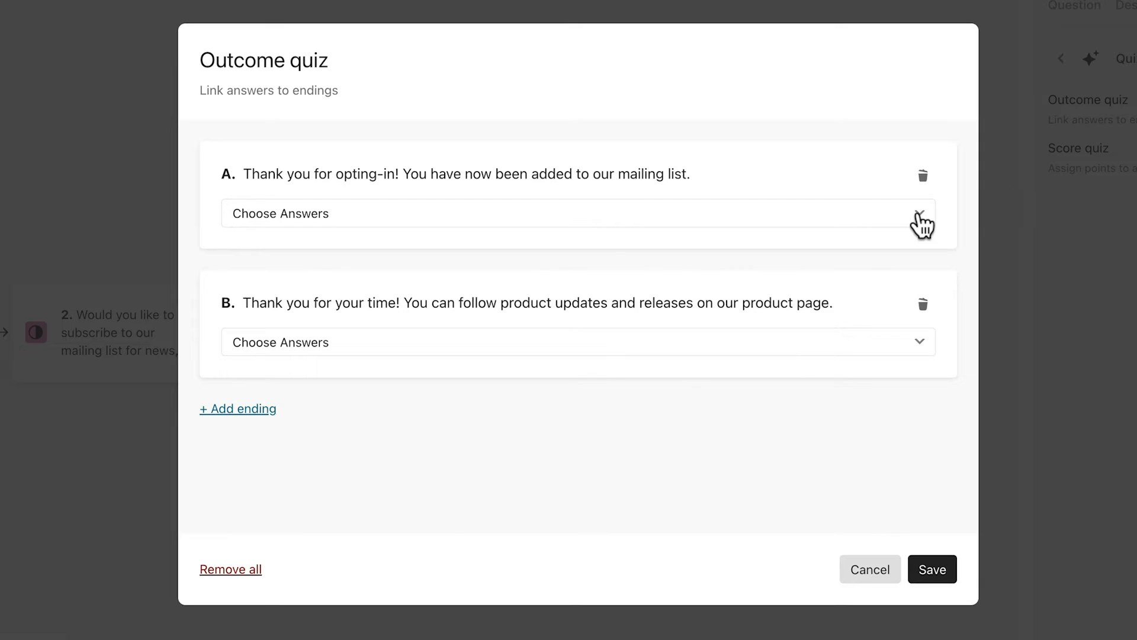
# Link answer Yes to the opting-in ending and answer No to the product-page ending.
pyautogui.click(920, 219)
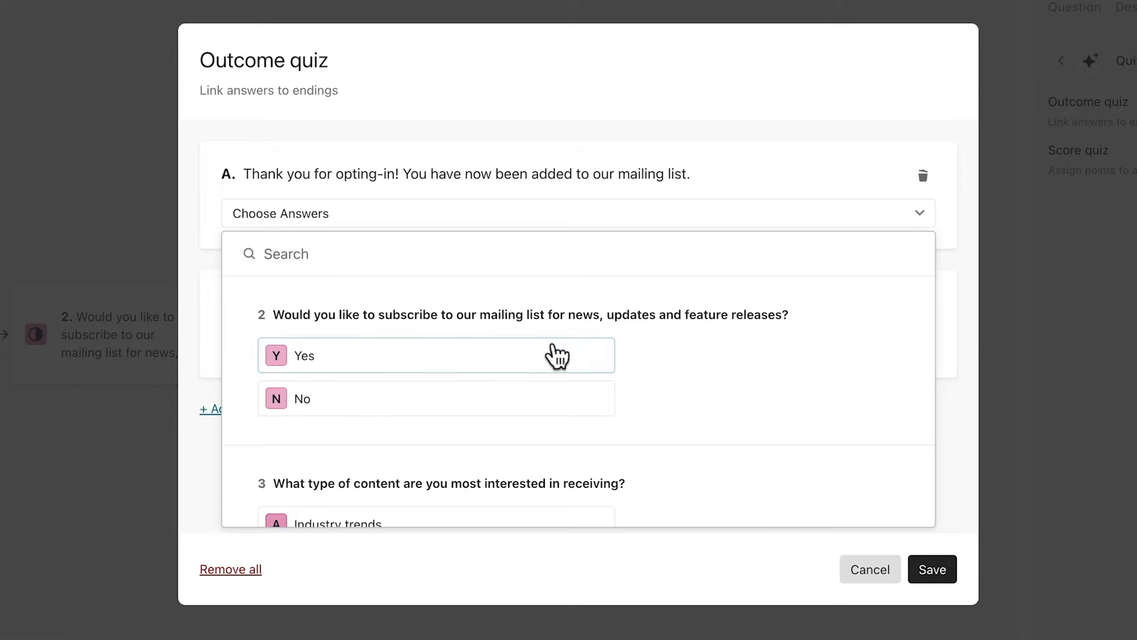
pyautogui.click(548, 367)
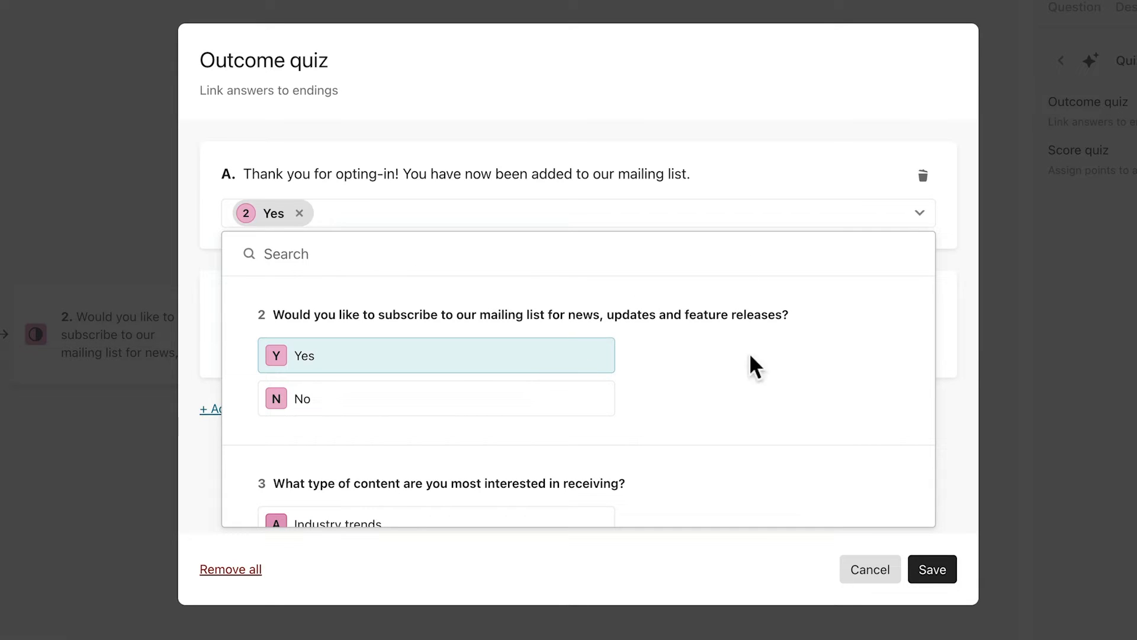
pyautogui.click(966, 363)
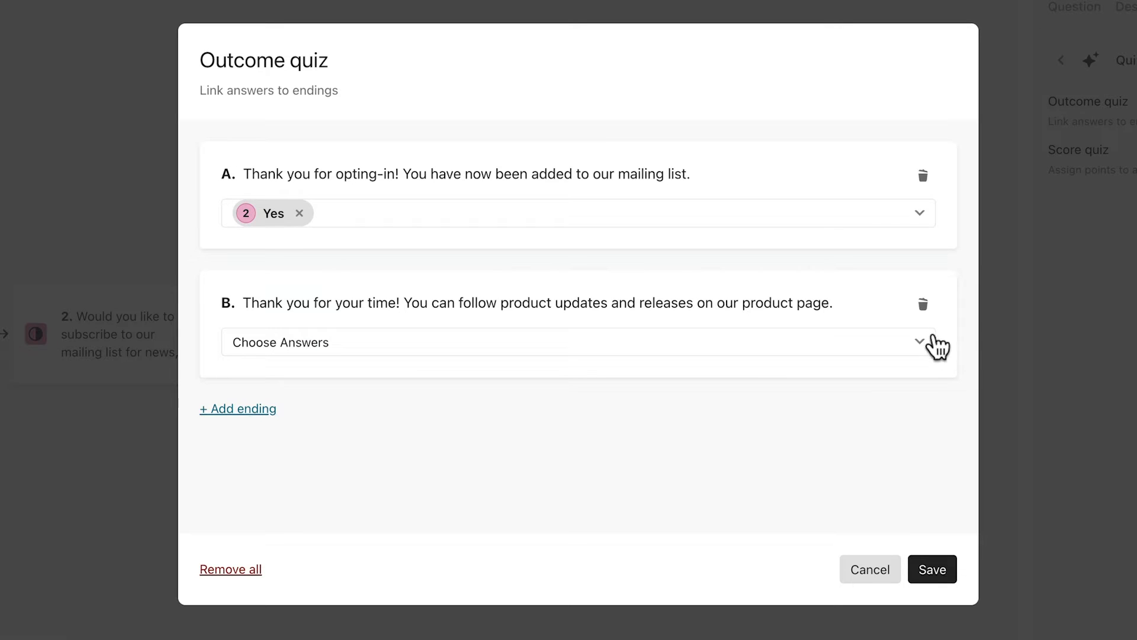
pyautogui.click(915, 346)
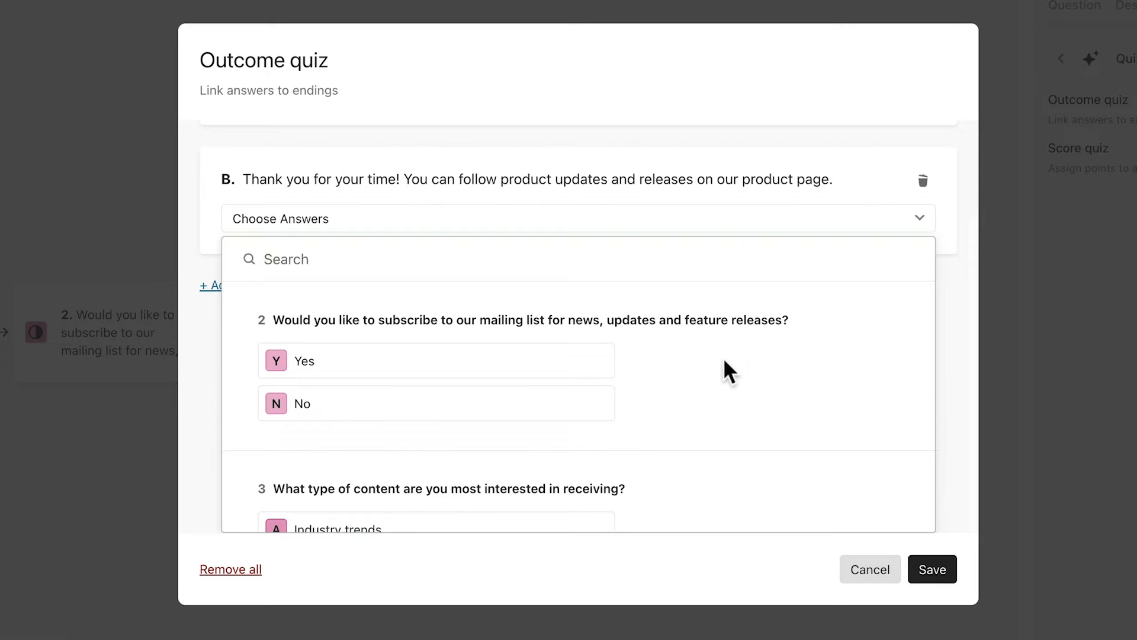
pyautogui.click(542, 402)
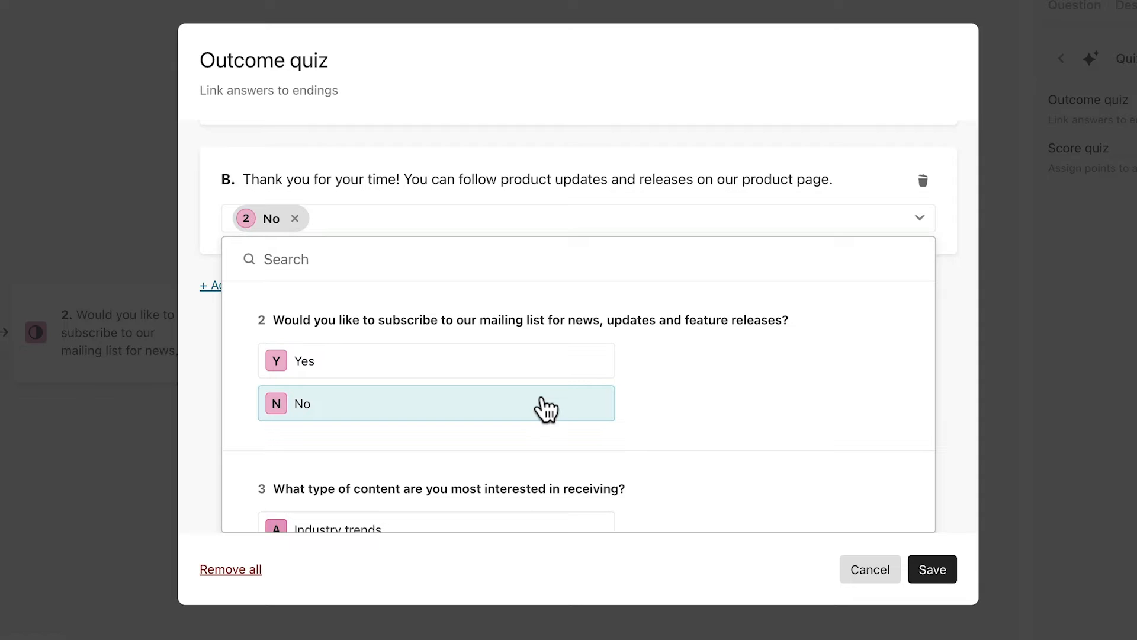
pyautogui.click(953, 369)
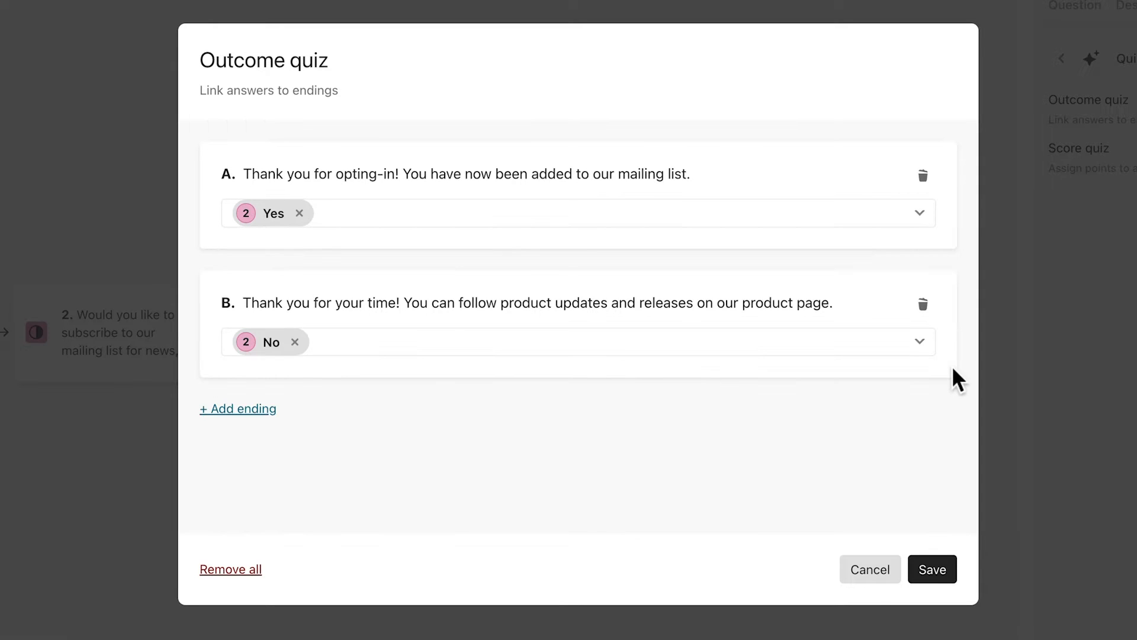
# Save the ending links, publish the form, and start HubSpot authorization from Connect.
pyautogui.click(934, 570)
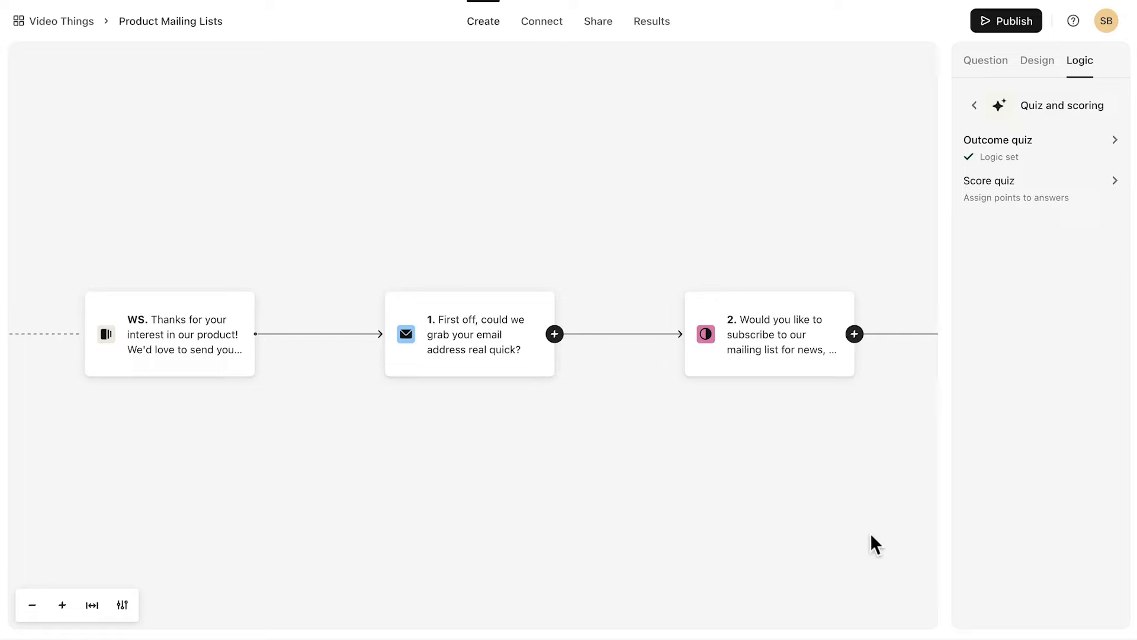
pyautogui.click(1004, 21)
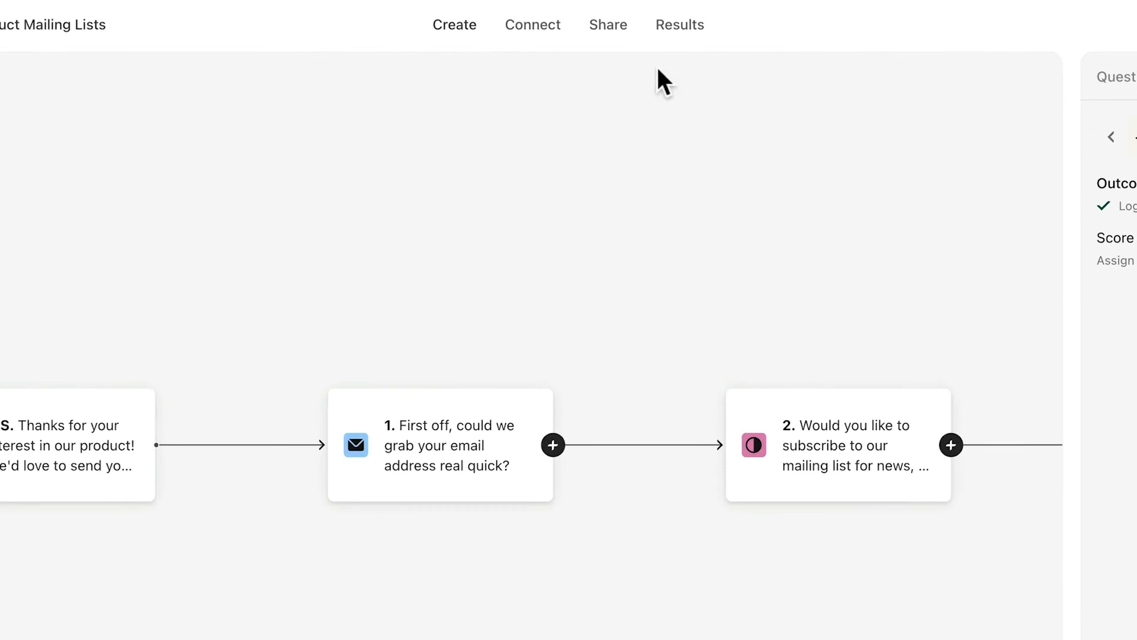
pyautogui.click(557, 34)
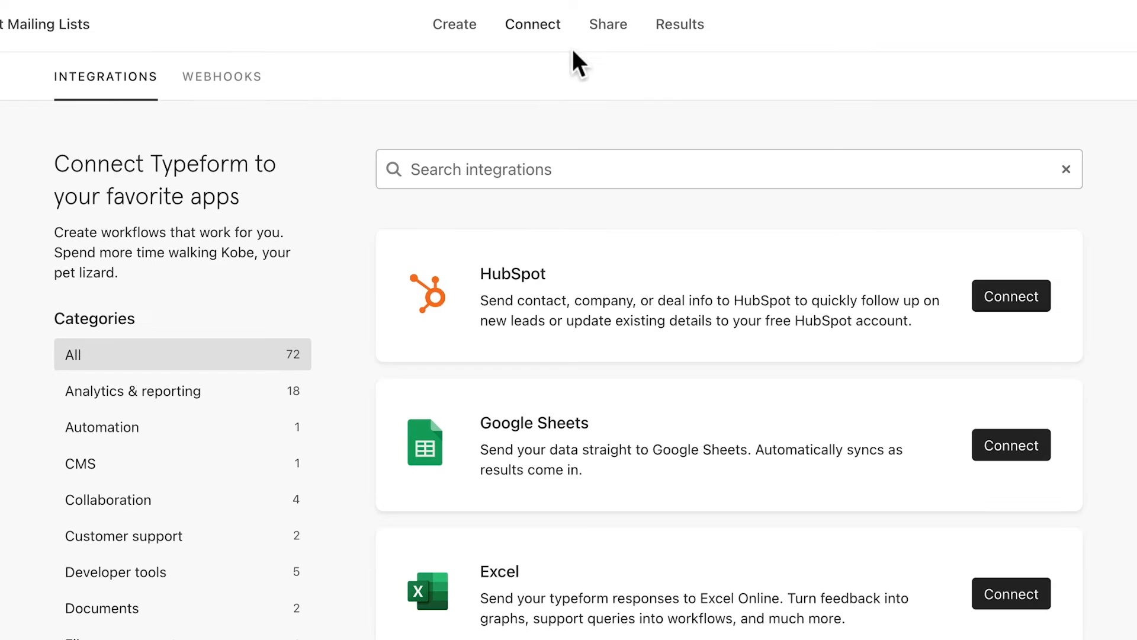
pyautogui.click(1014, 302)
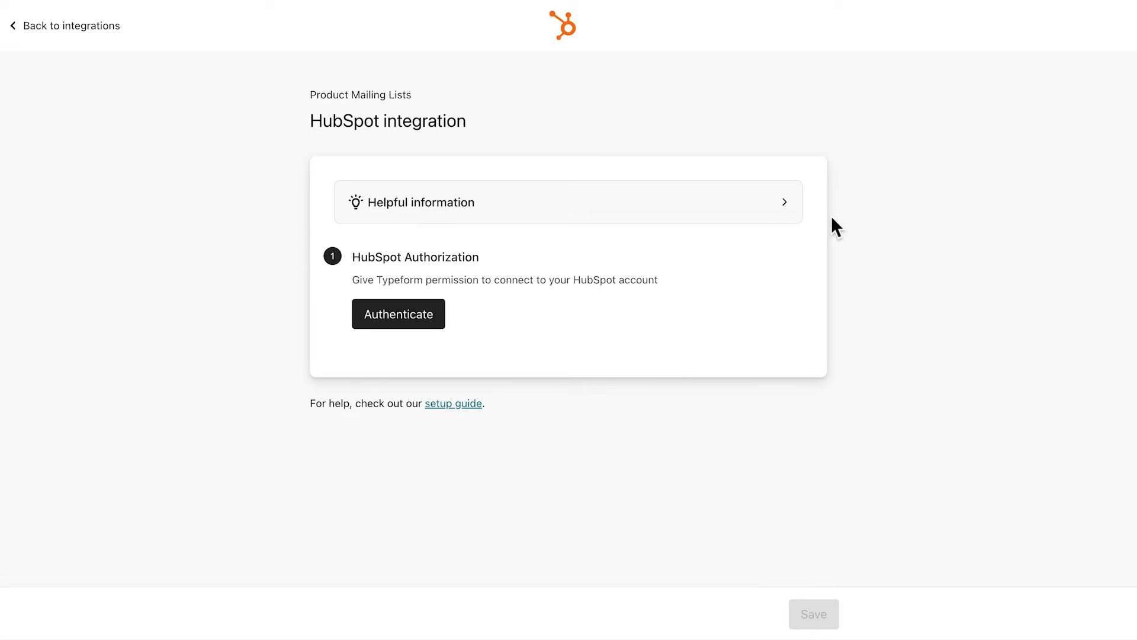
pyautogui.click(782, 211)
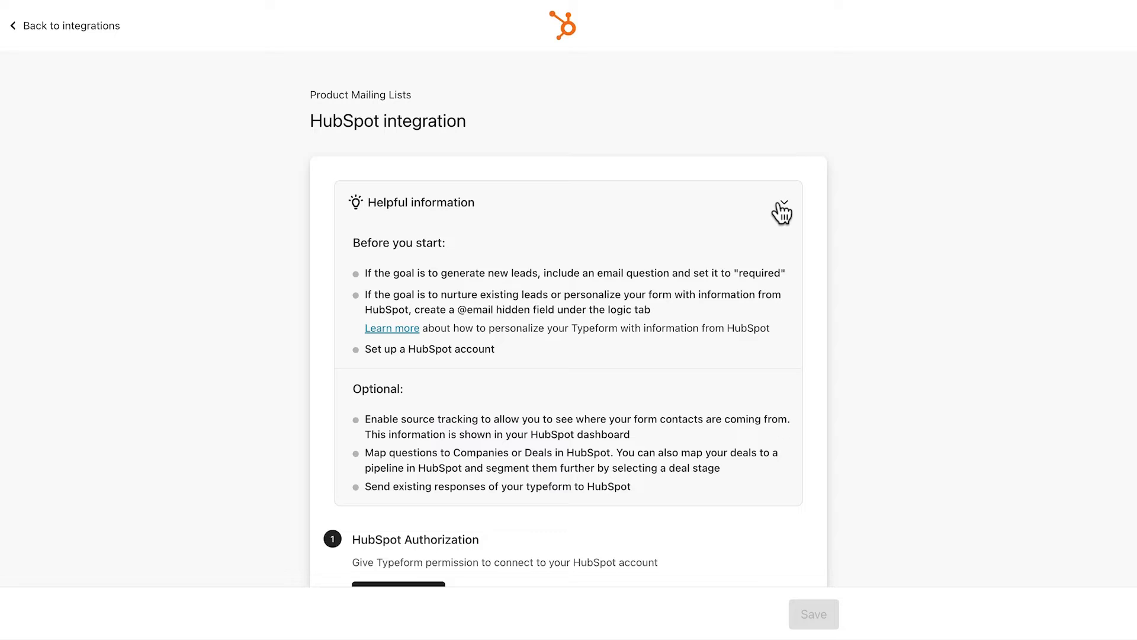
pyautogui.click(781, 211)
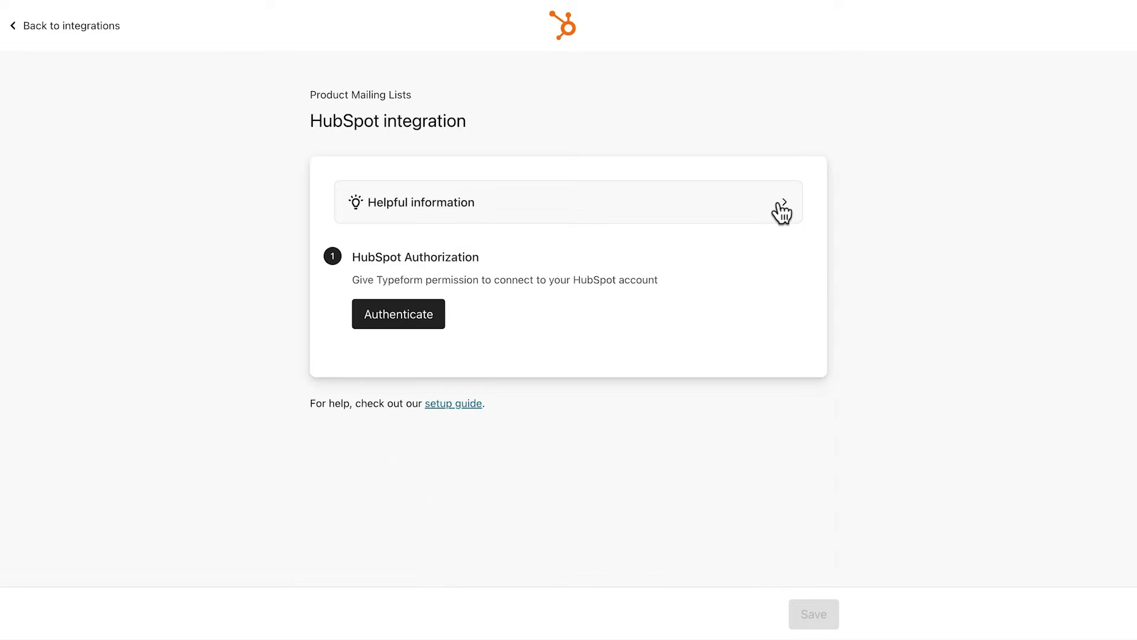
pyautogui.click(406, 320)
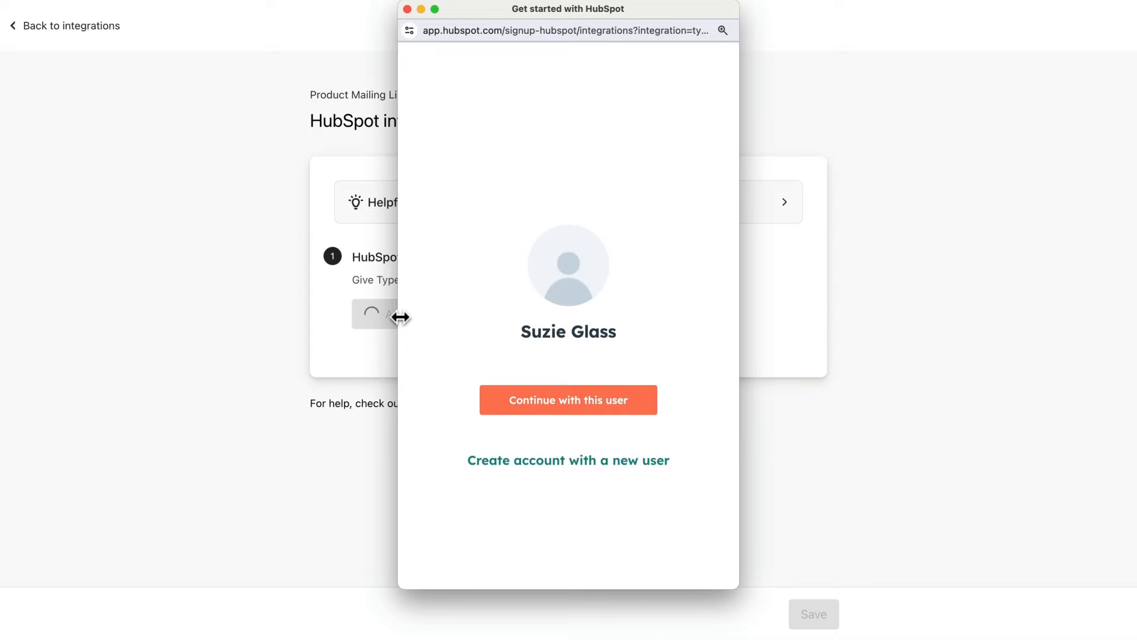
# Authorize Typeform with the signed-in HubSpot user and the existing account.
pyautogui.click(572, 405)
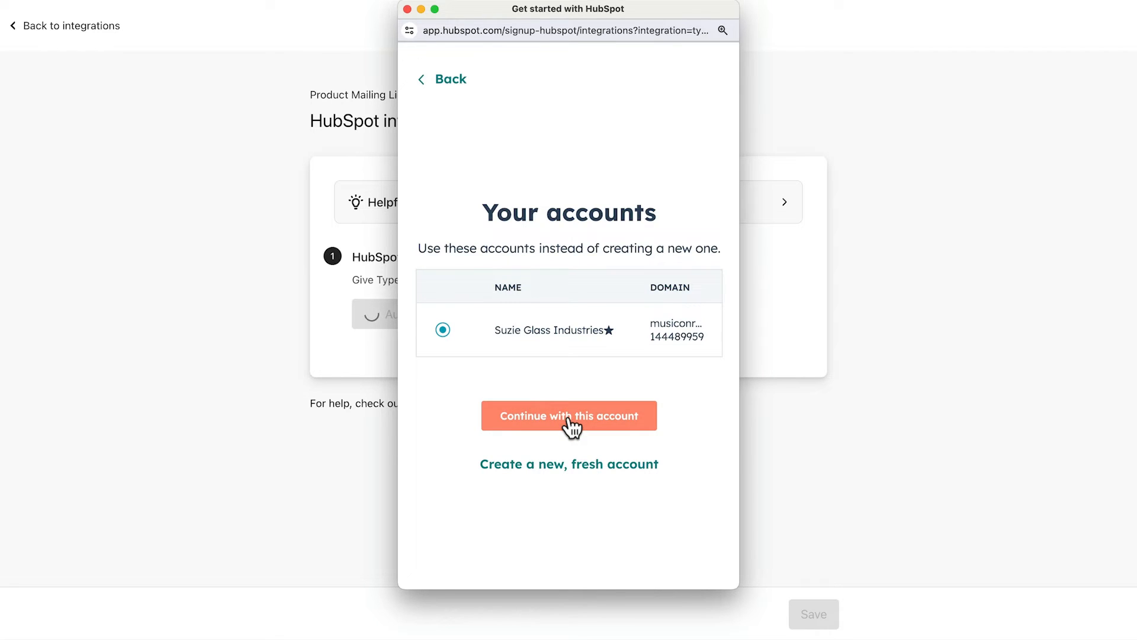
pyautogui.click(573, 422)
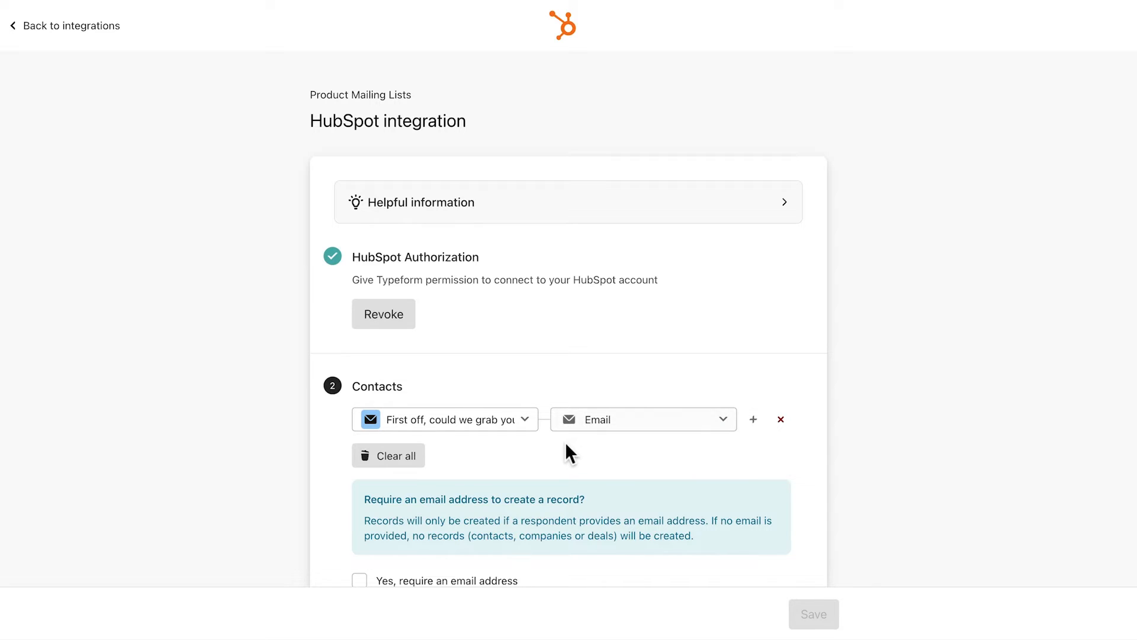
# Keep the email question mapped to HubSpot Email and require an email address to create records.
pyautogui.scroll(-5, 562, 452)
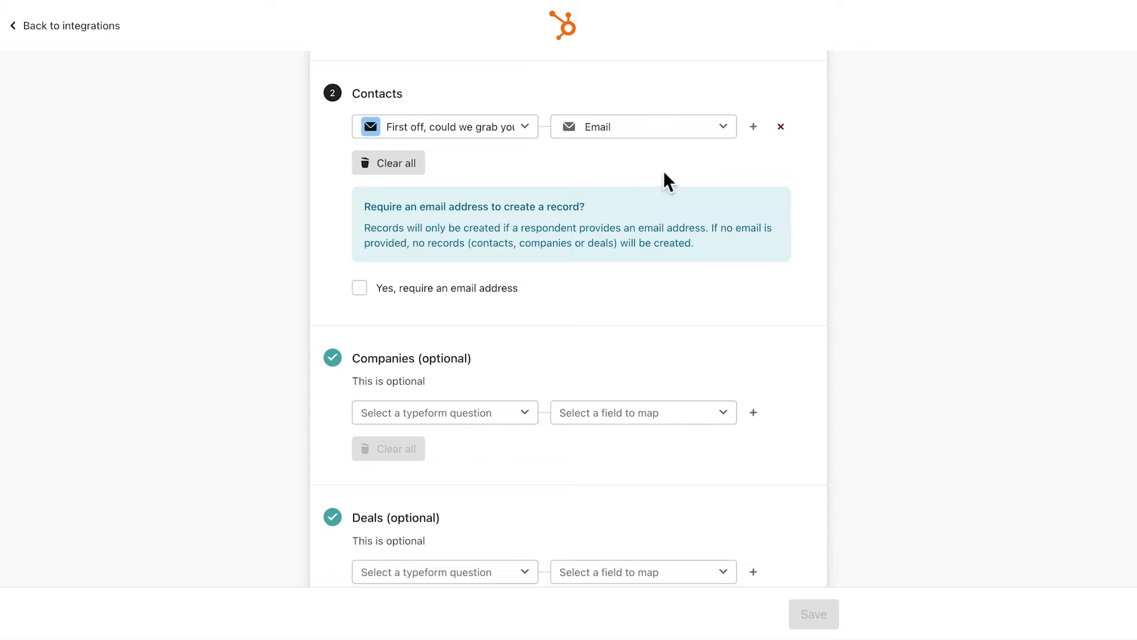
pyautogui.click(752, 127)
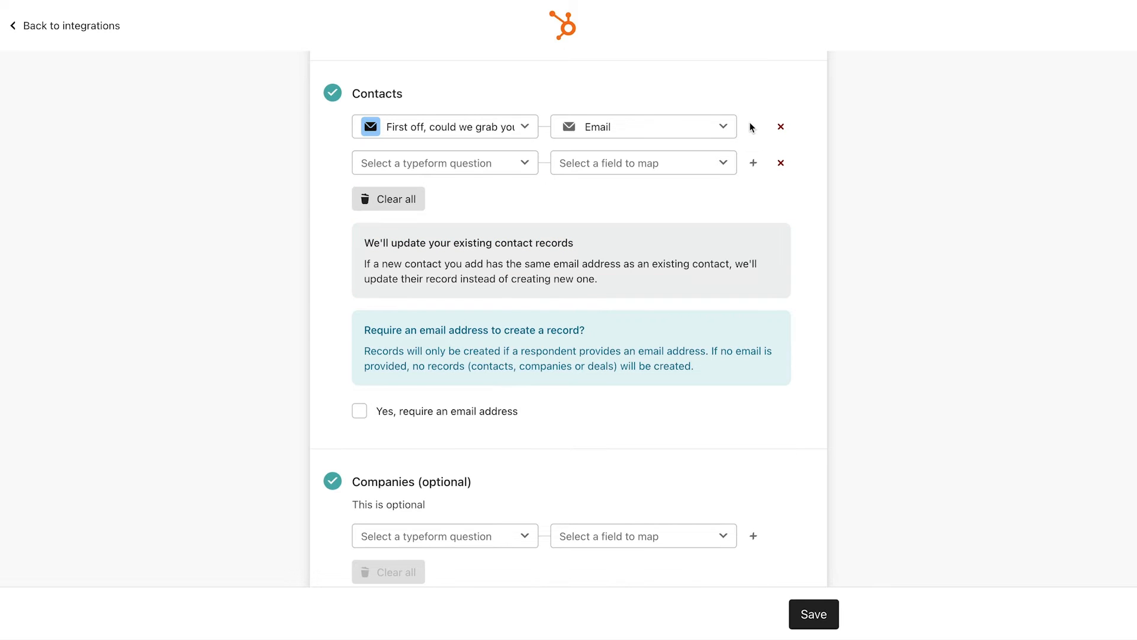
pyautogui.click(781, 162)
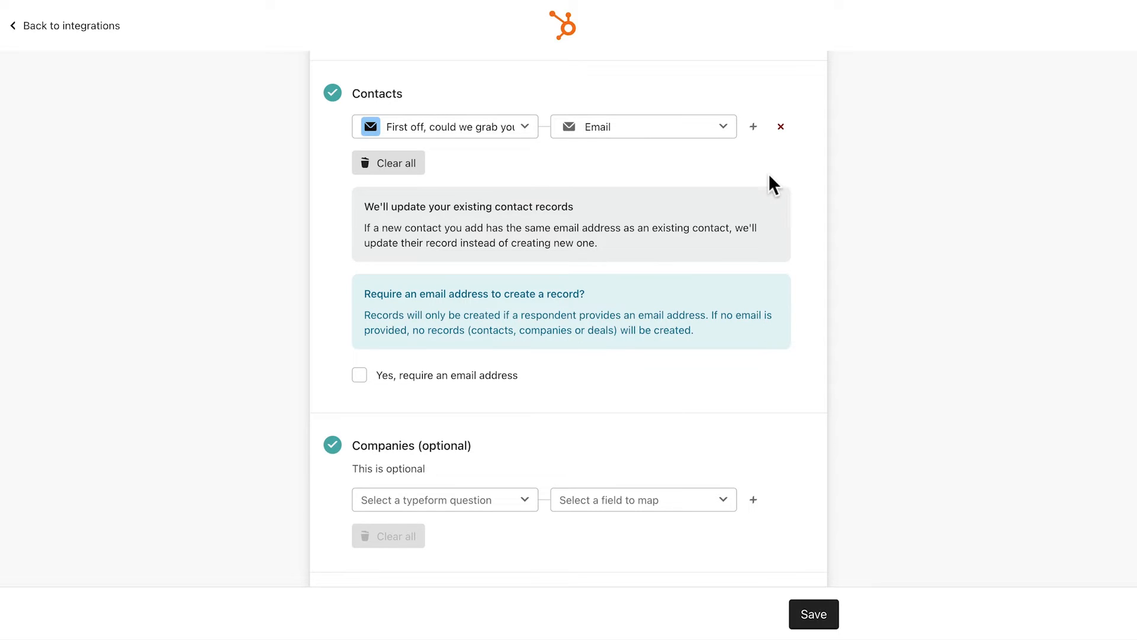
pyautogui.click(360, 377)
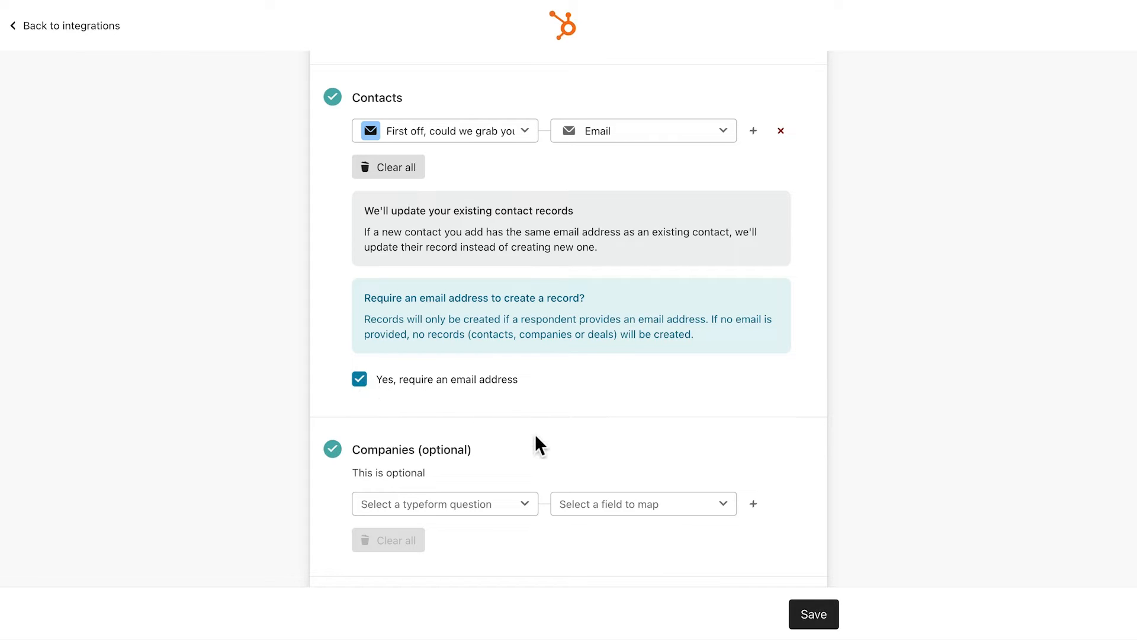
pyautogui.scroll(-5, 536, 437)
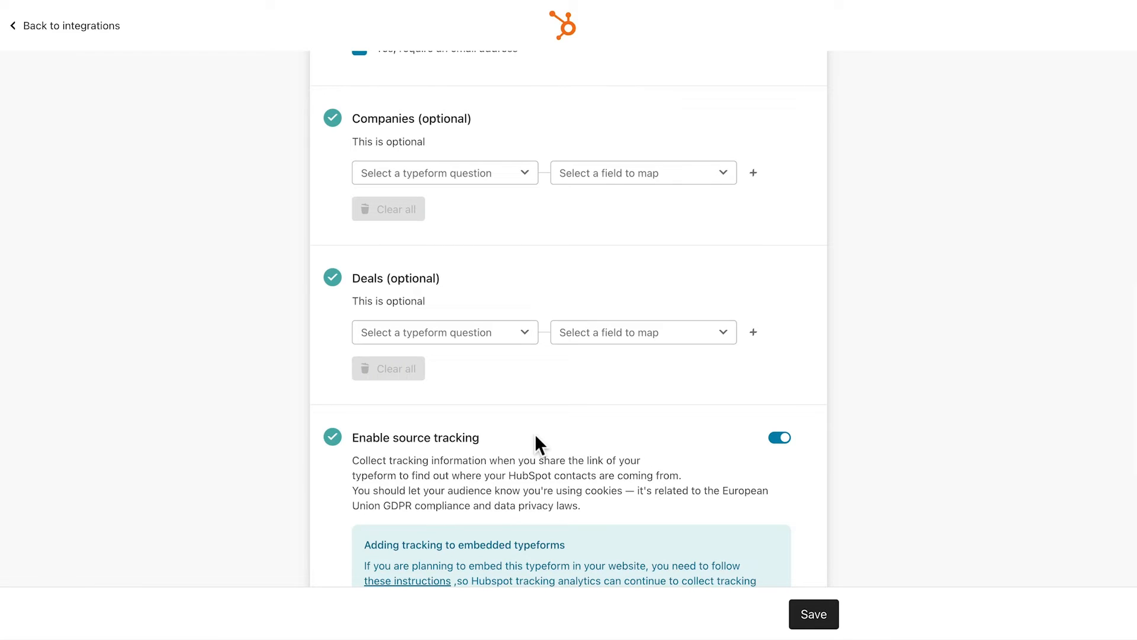
# Map the Winning Outcome to the deal's Next step property.
pyautogui.click(495, 342)
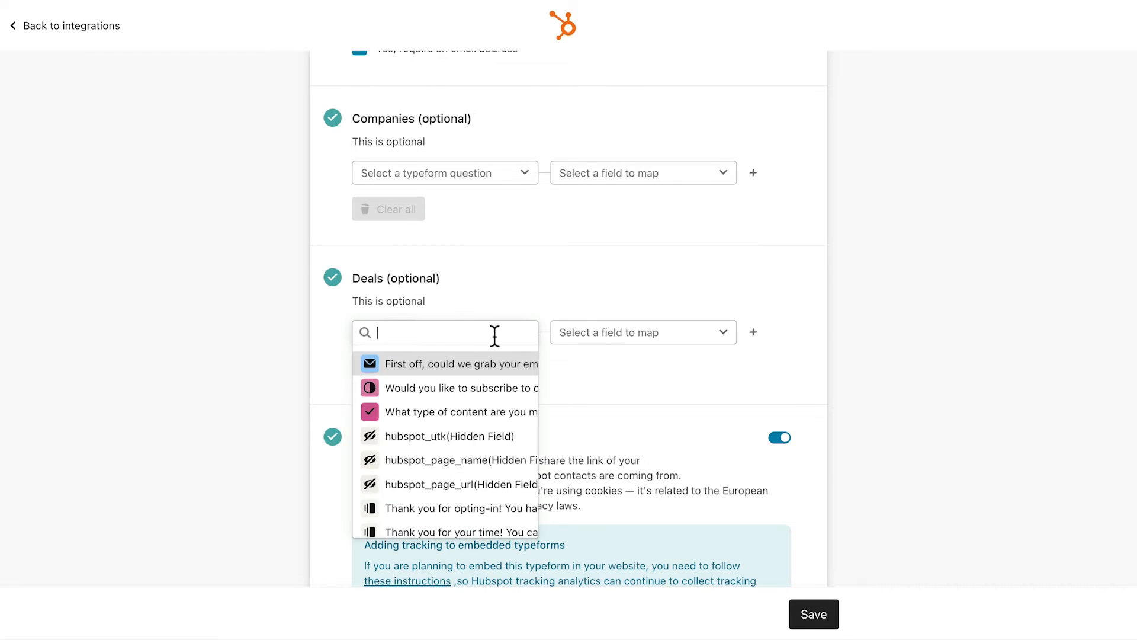
pyautogui.scroll(-2, 483, 448)
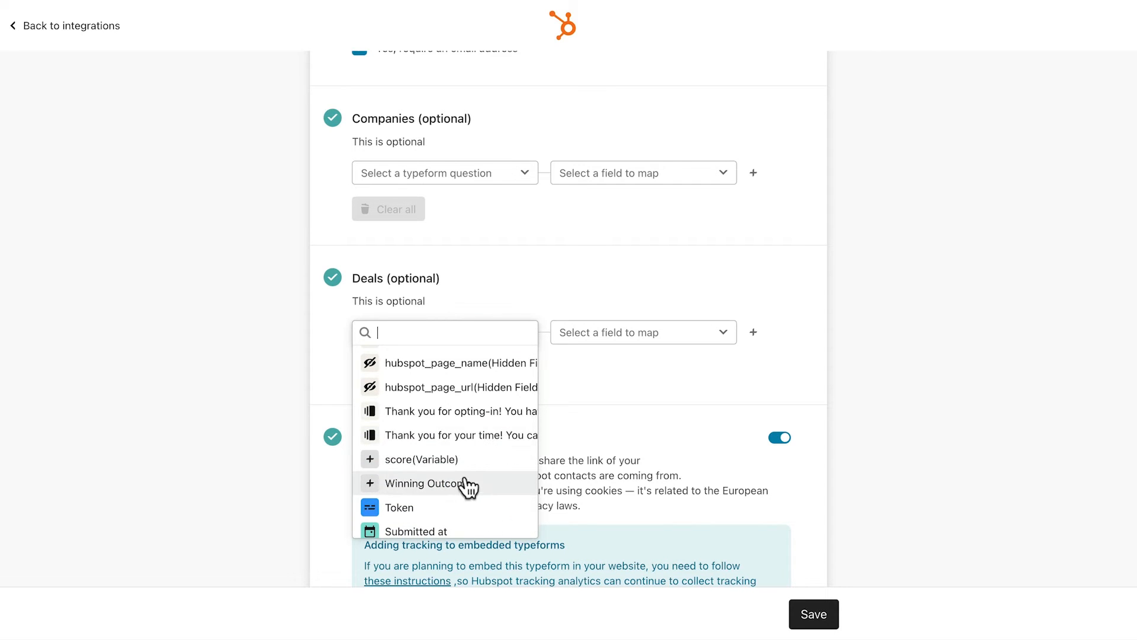
pyautogui.click(466, 484)
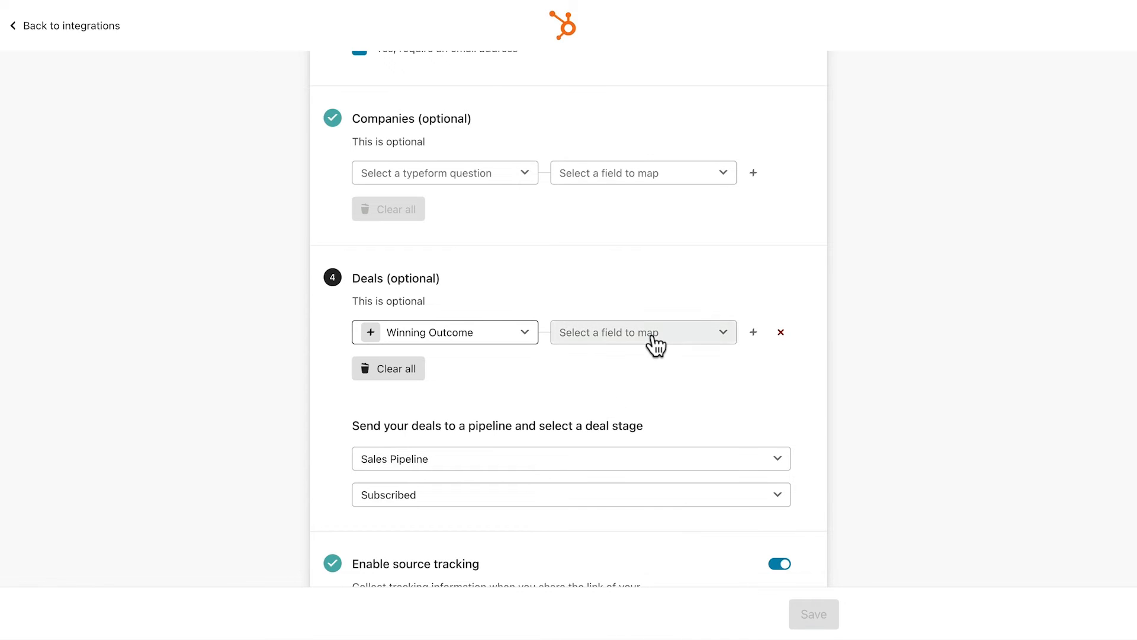
pyautogui.click(655, 343)
pyautogui.write('next')
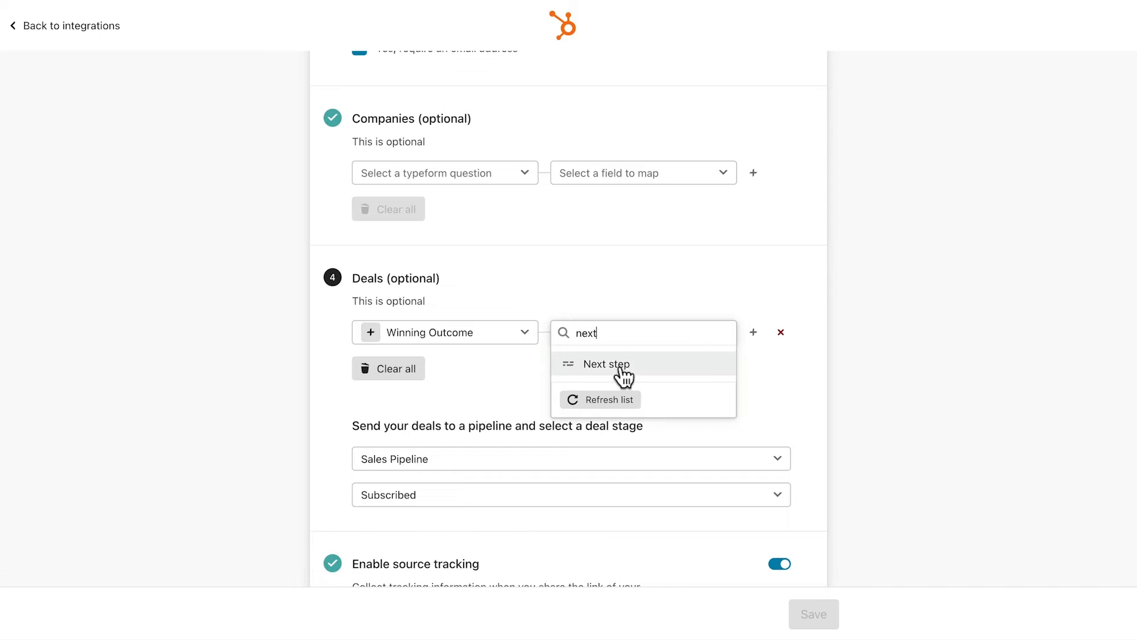
pyautogui.click(621, 368)
pyautogui.scroll(-4, 630, 375)
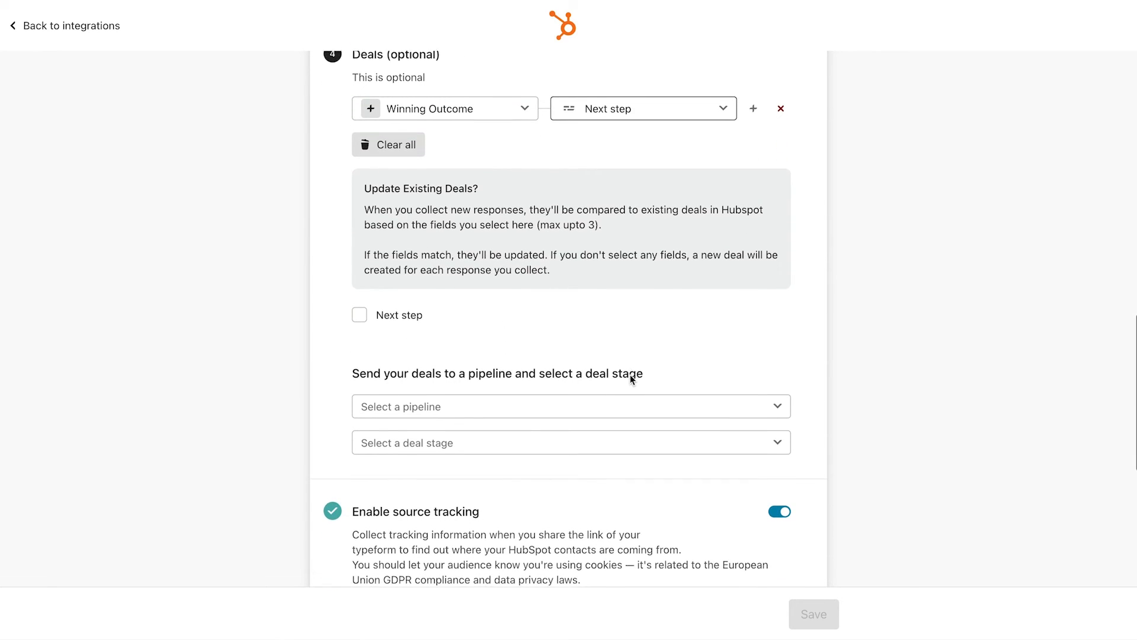
# Send deals to Sales Pipeline at the Subscribed stage and save the integration.
pyautogui.click(629, 405)
pyautogui.click(622, 423)
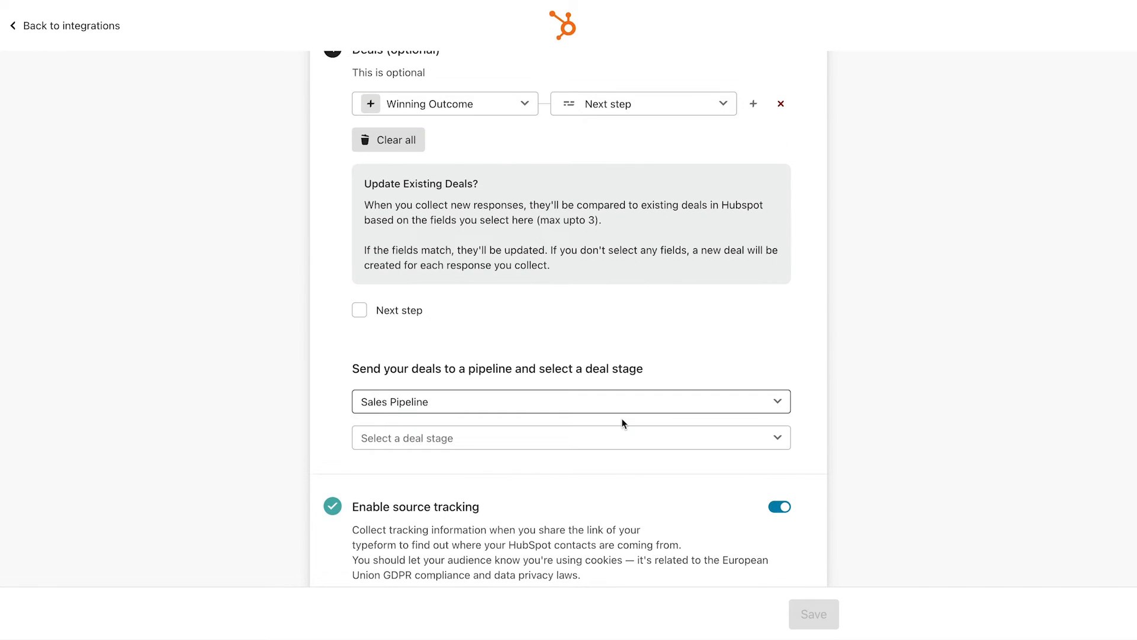
pyautogui.click(616, 445)
pyautogui.click(610, 462)
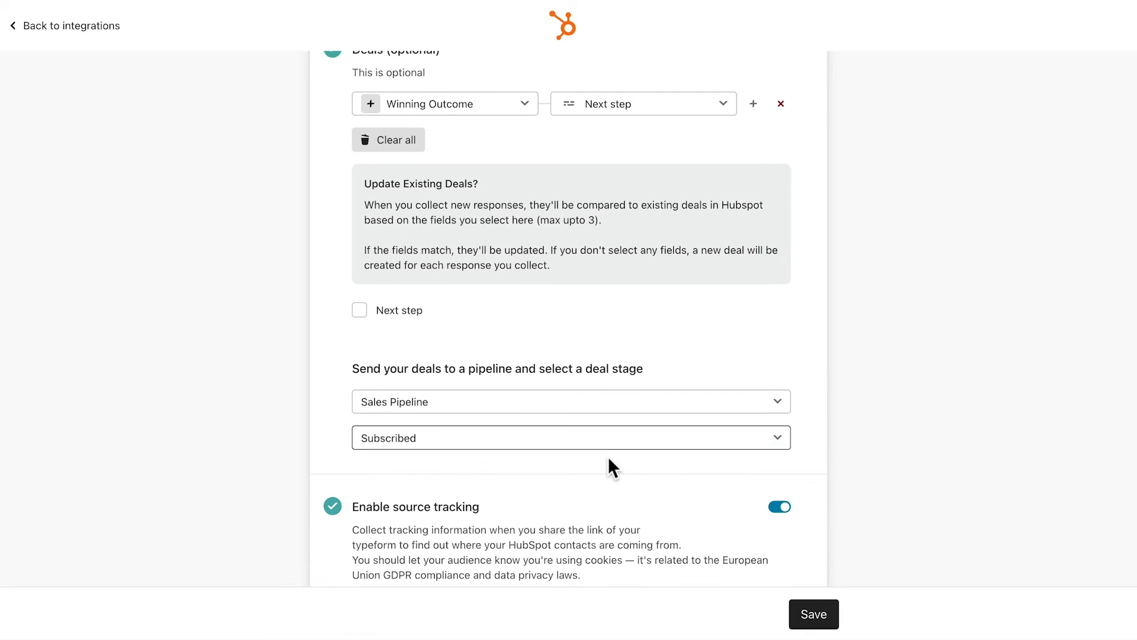
pyautogui.scroll(-5, 608, 458)
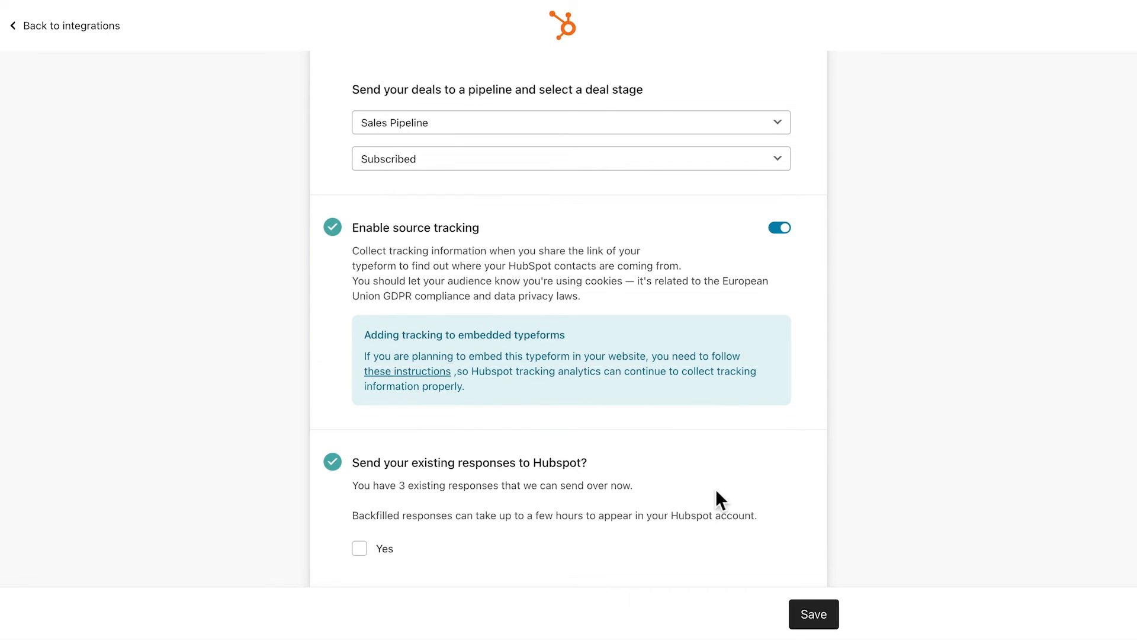
pyautogui.click(800, 615)
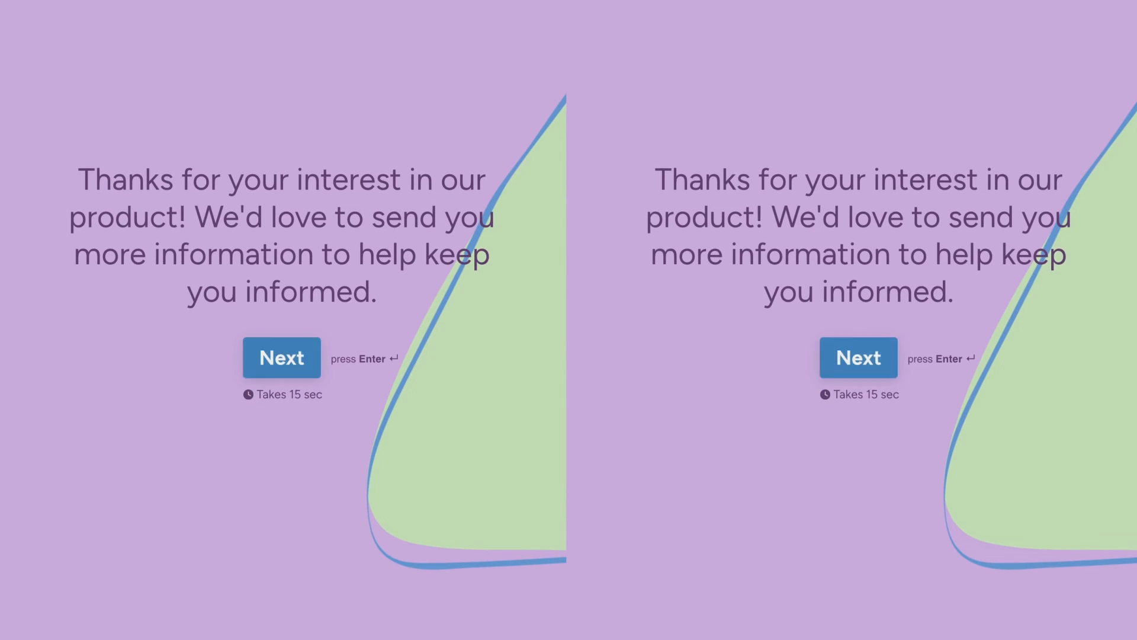
# Enter a test email address in both forms, then answer Yes in one and No in the other.
pyautogui.press('Return')
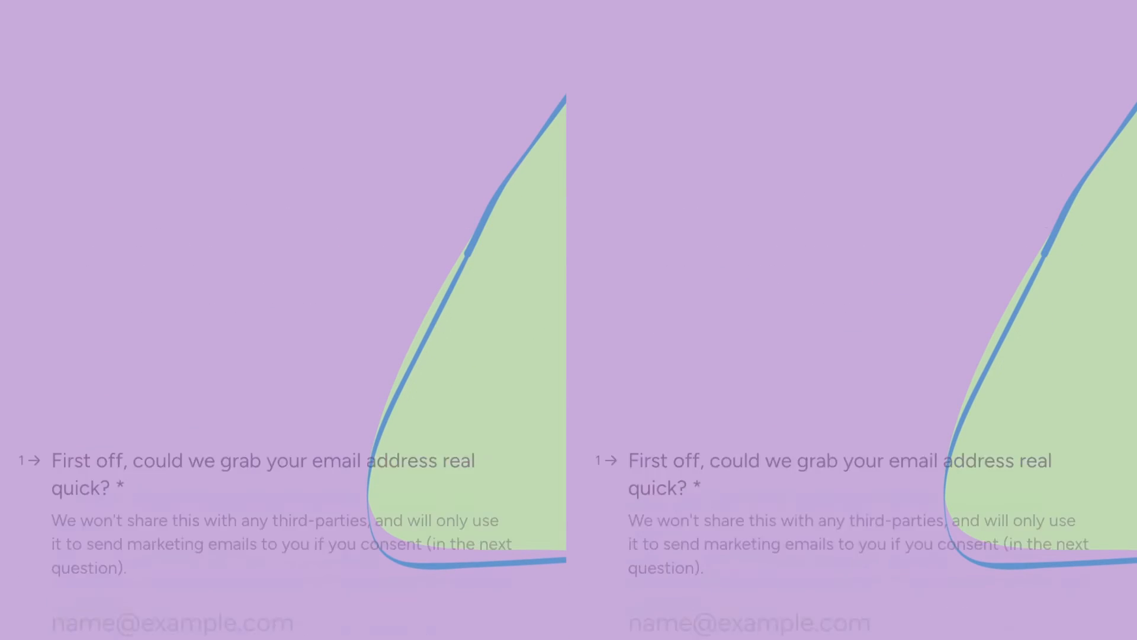
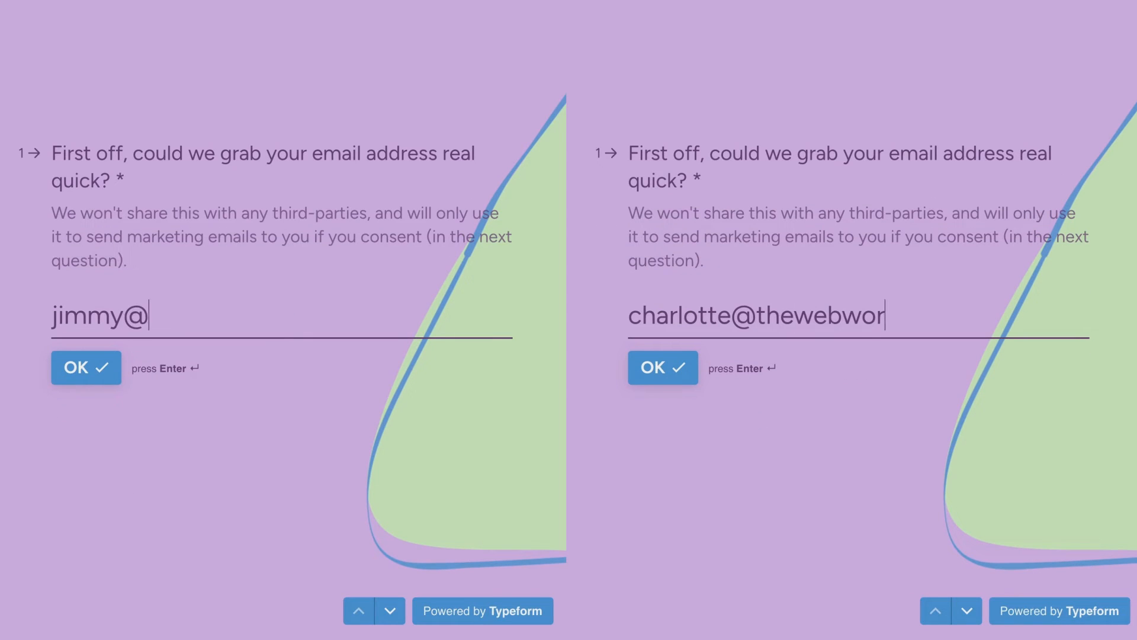
pyautogui.press('Return')
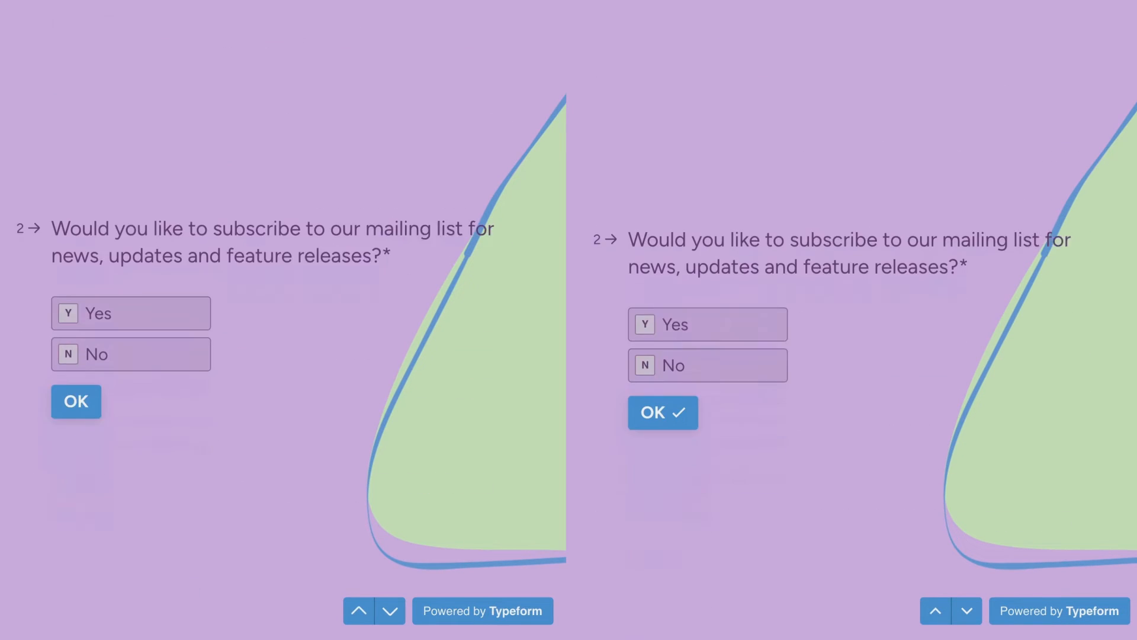
pyautogui.press('y')
pyautogui.press('n')
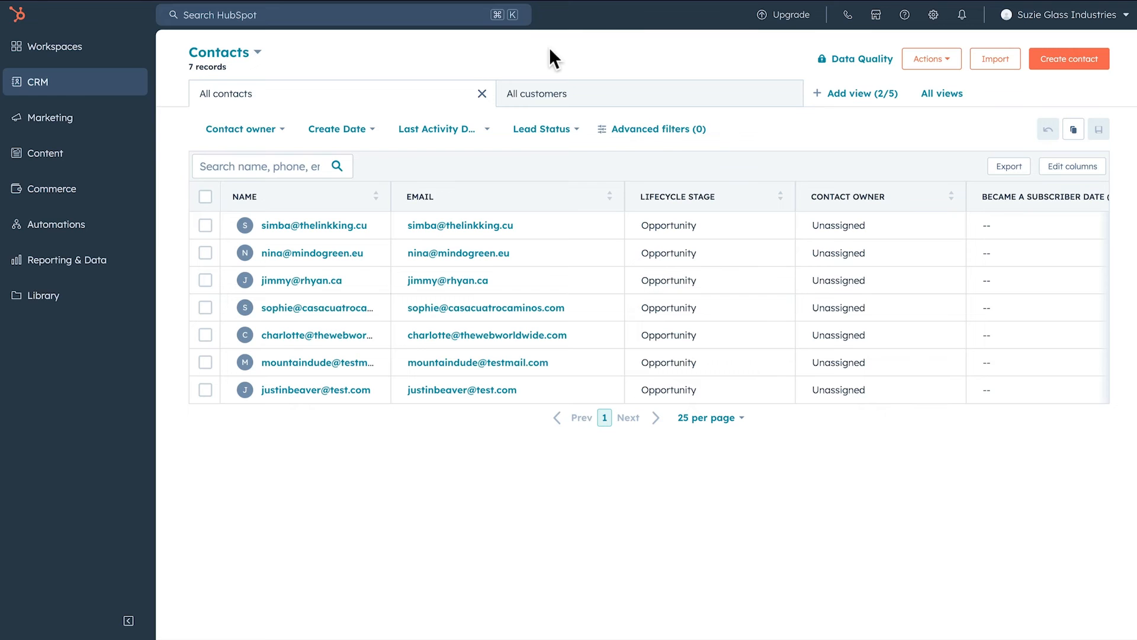
# Add the Next step column to HubSpot's Deals table.
pyautogui.moveTo(83, 89)
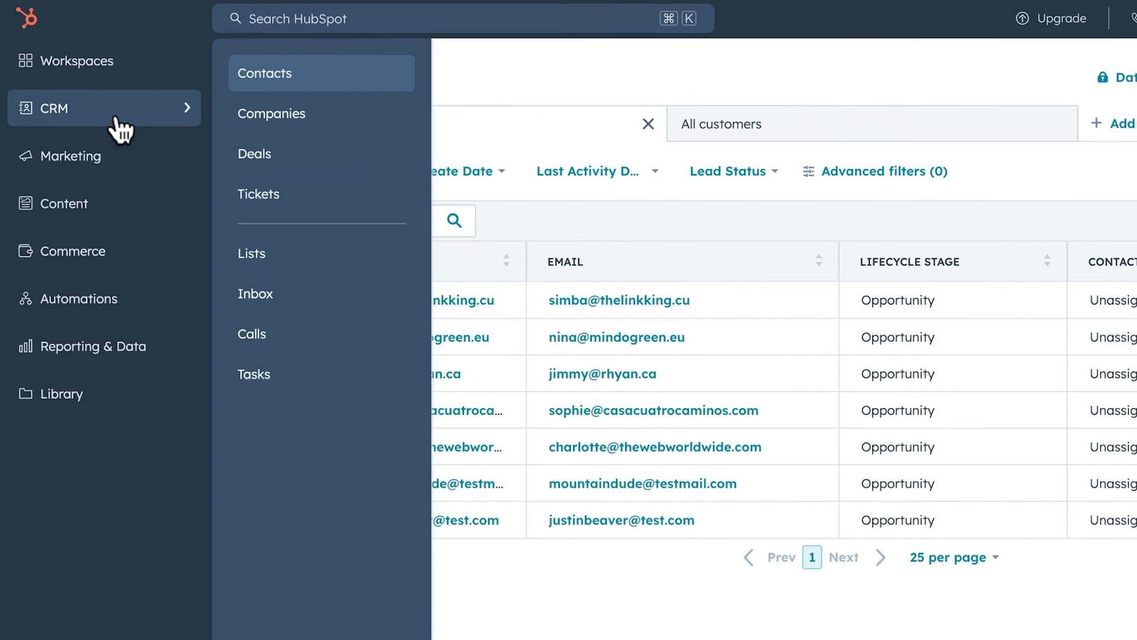
pyautogui.click(265, 161)
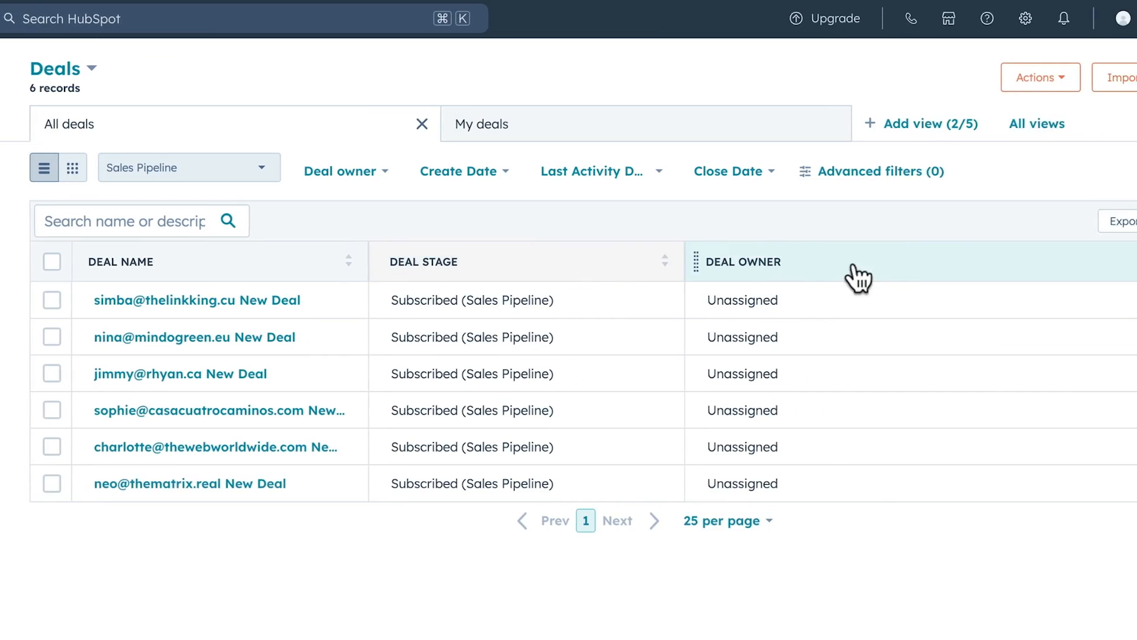
pyautogui.click(1041, 228)
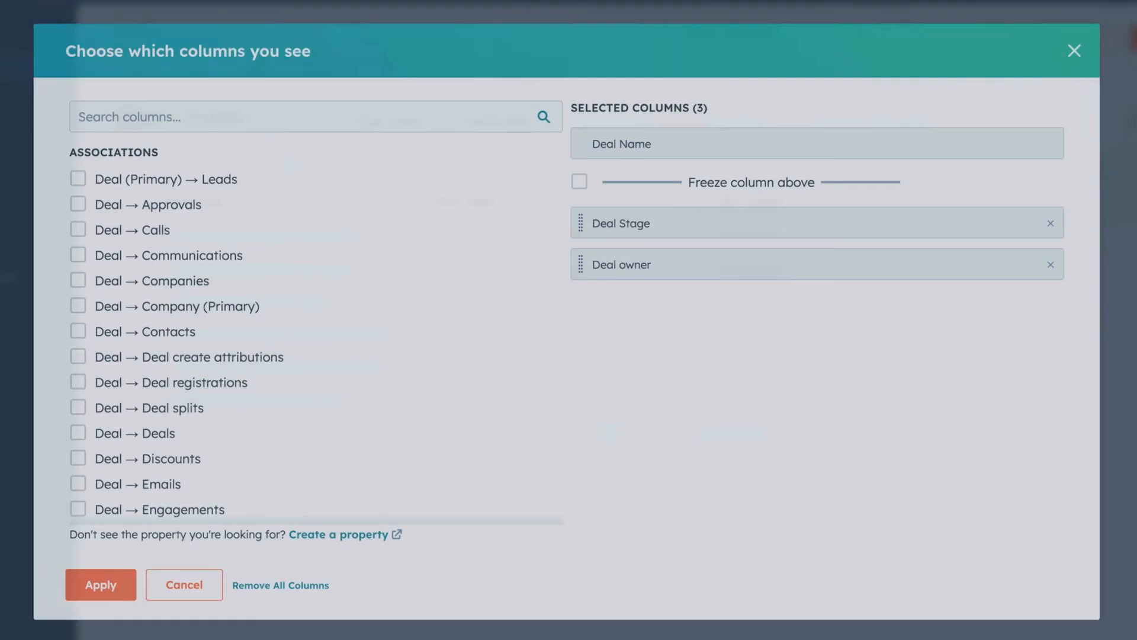
pyautogui.click(310, 109)
pyautogui.write('next')
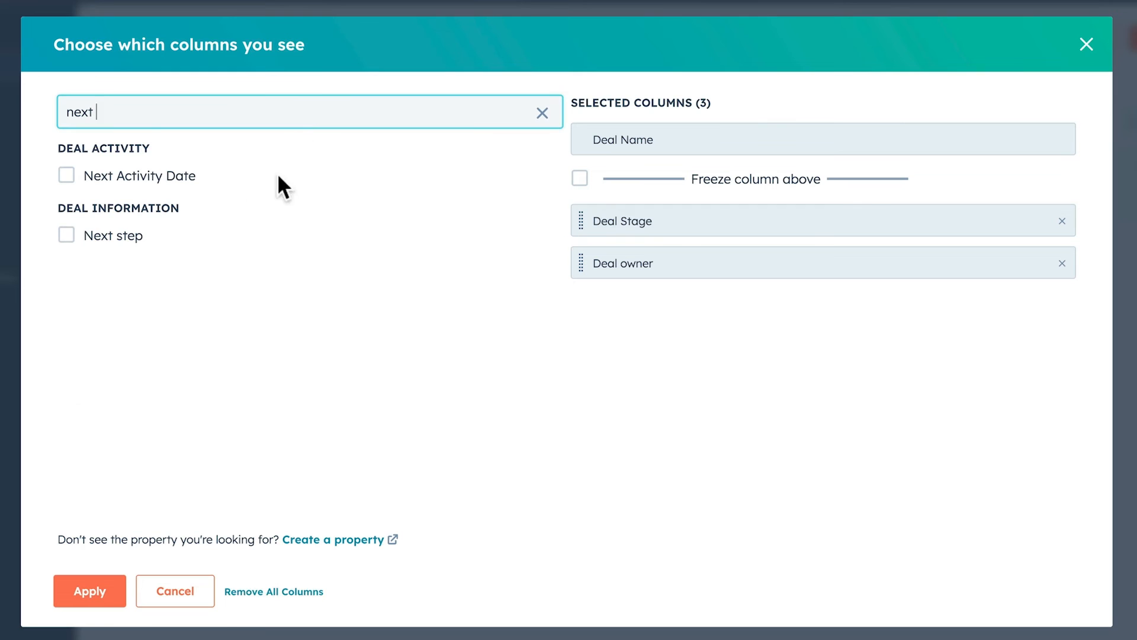
pyautogui.click(66, 235)
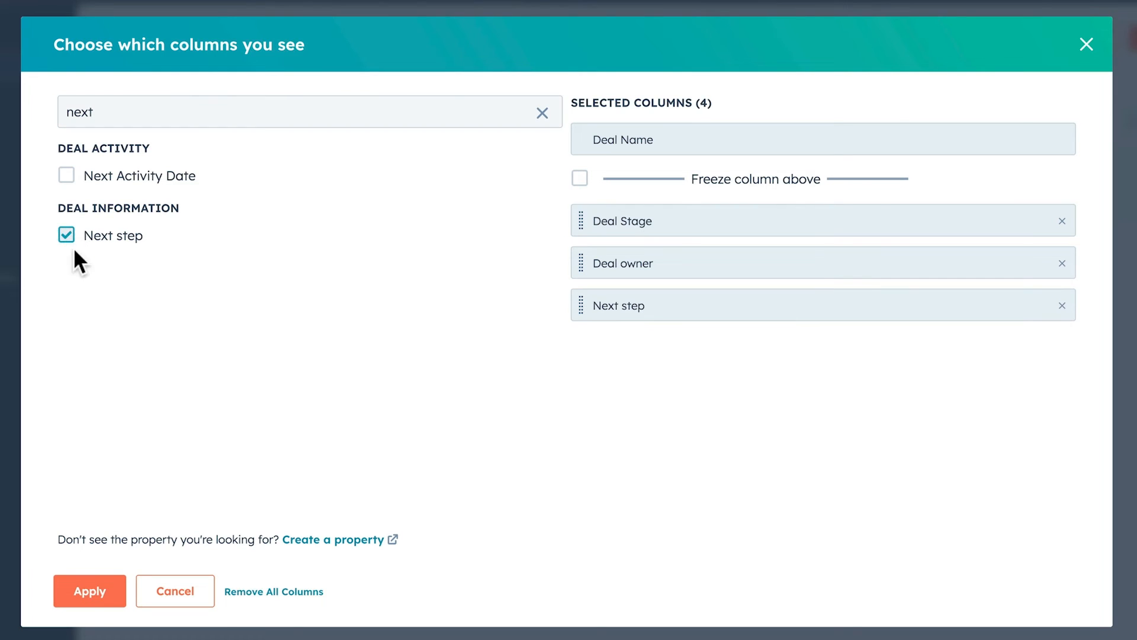
pyautogui.click(96, 591)
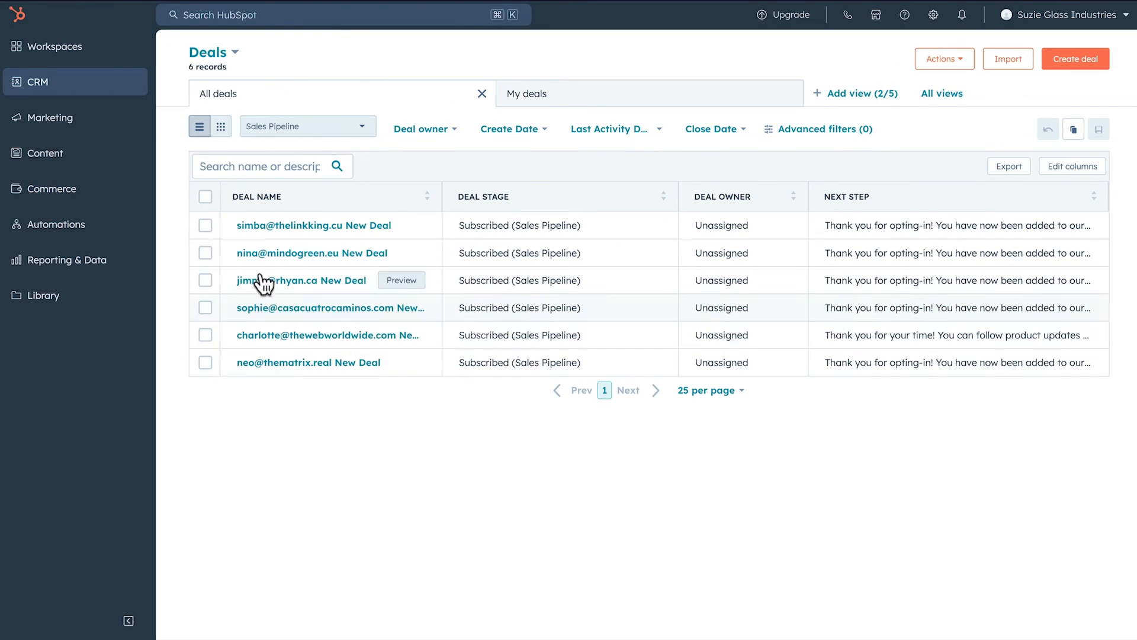
# Create a new HubSpot contact list named 'Typeform Subscribers'.
pyautogui.moveTo(141, 89)
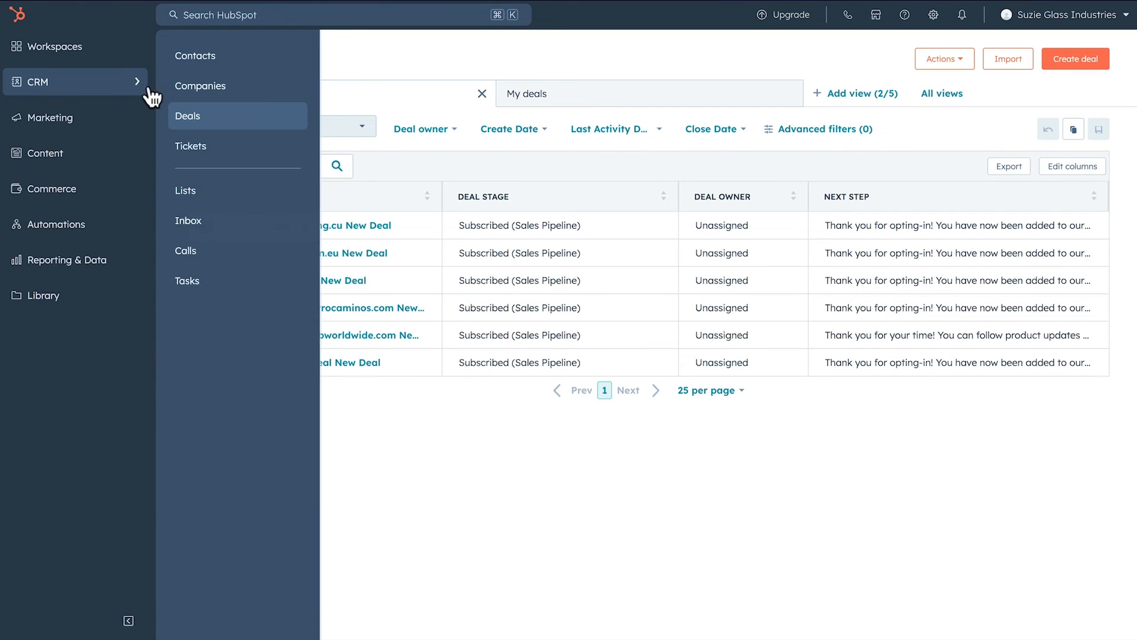
pyautogui.click(185, 192)
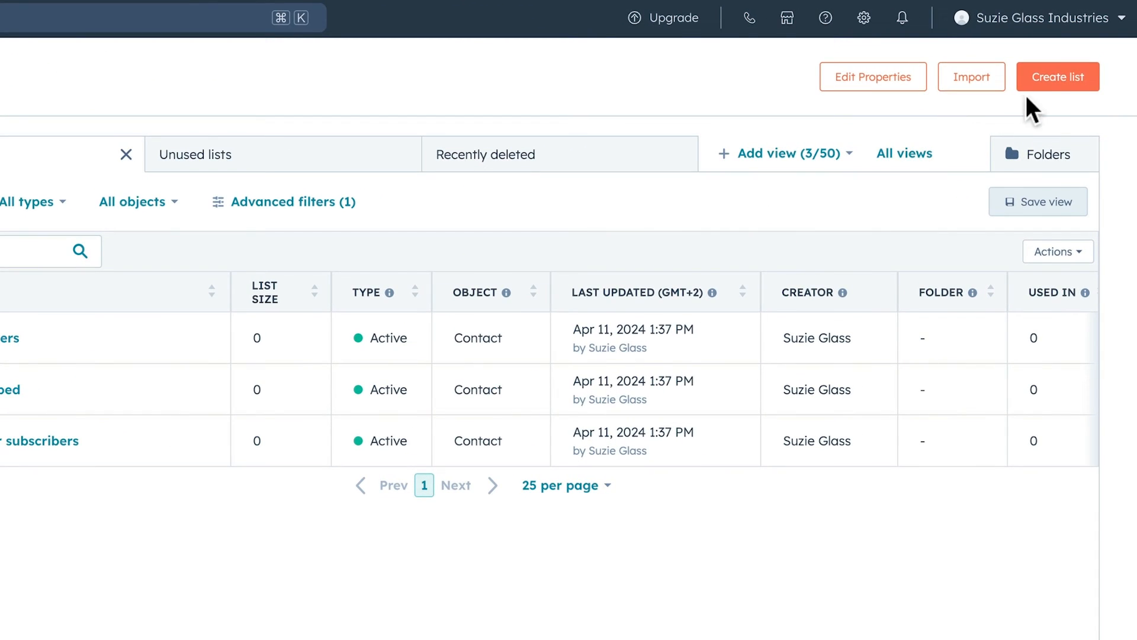
pyautogui.click(1051, 80)
pyautogui.write('Typeform Subscribers')
pyautogui.click(1059, 67)
pyautogui.click(1095, 49)
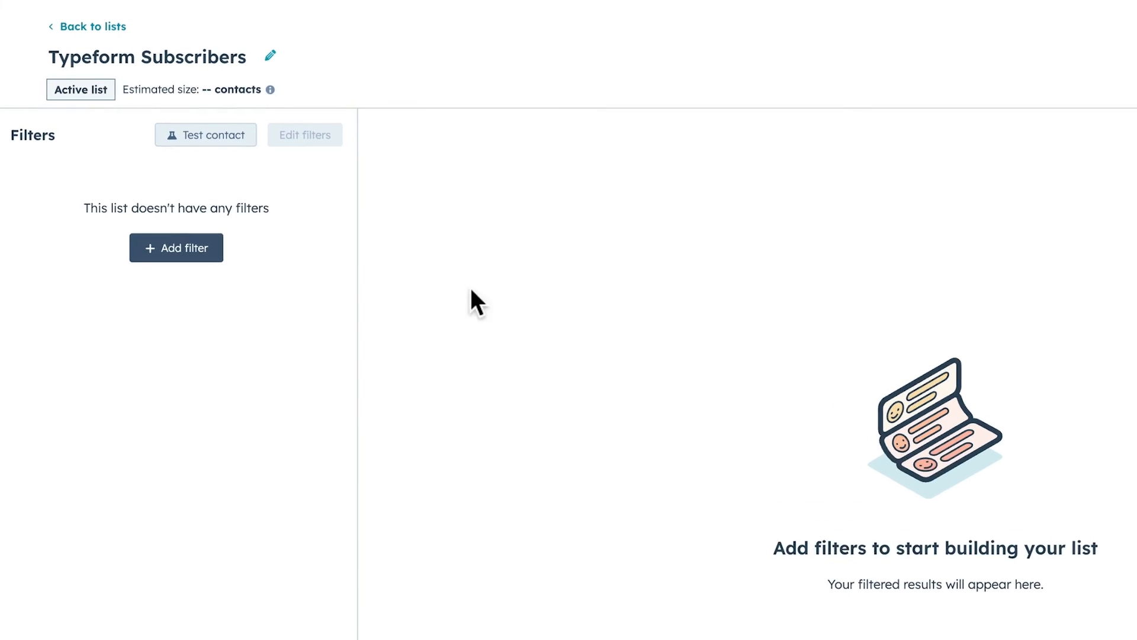
# Add a list filter on the associated deal's Next step property.
pyautogui.click(197, 256)
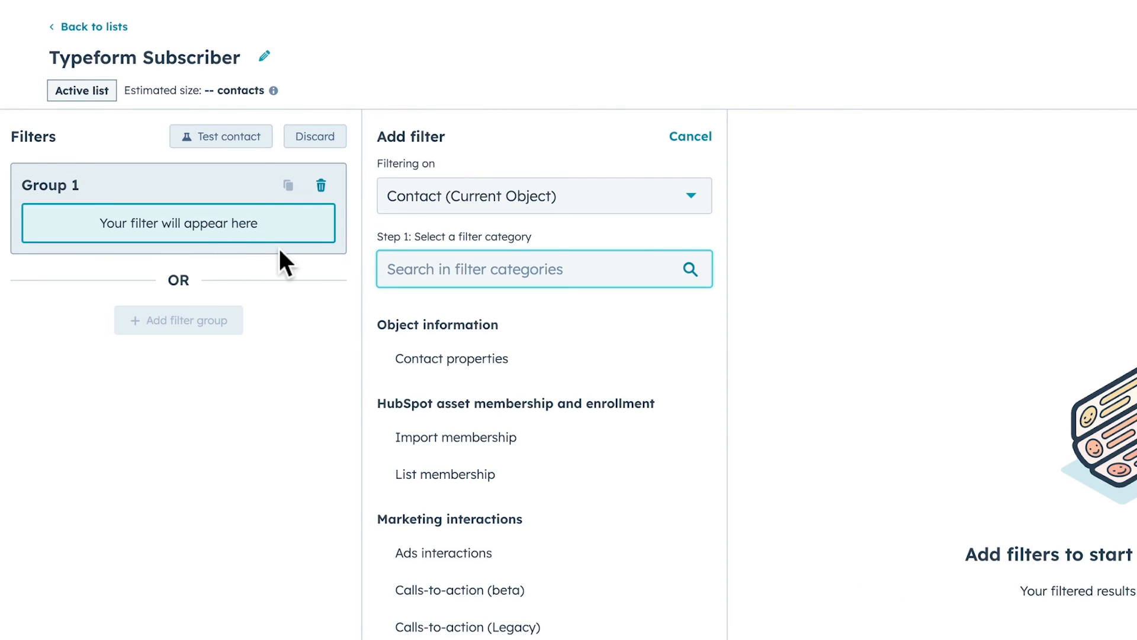
pyautogui.click(579, 203)
pyautogui.write('deal')
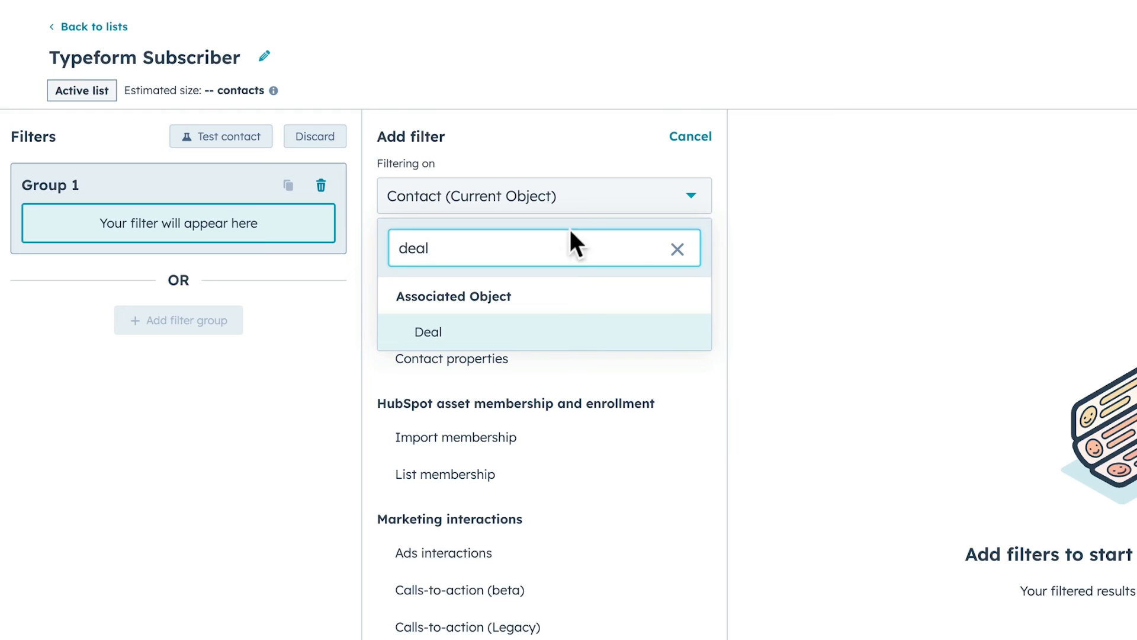
pyautogui.click(570, 325)
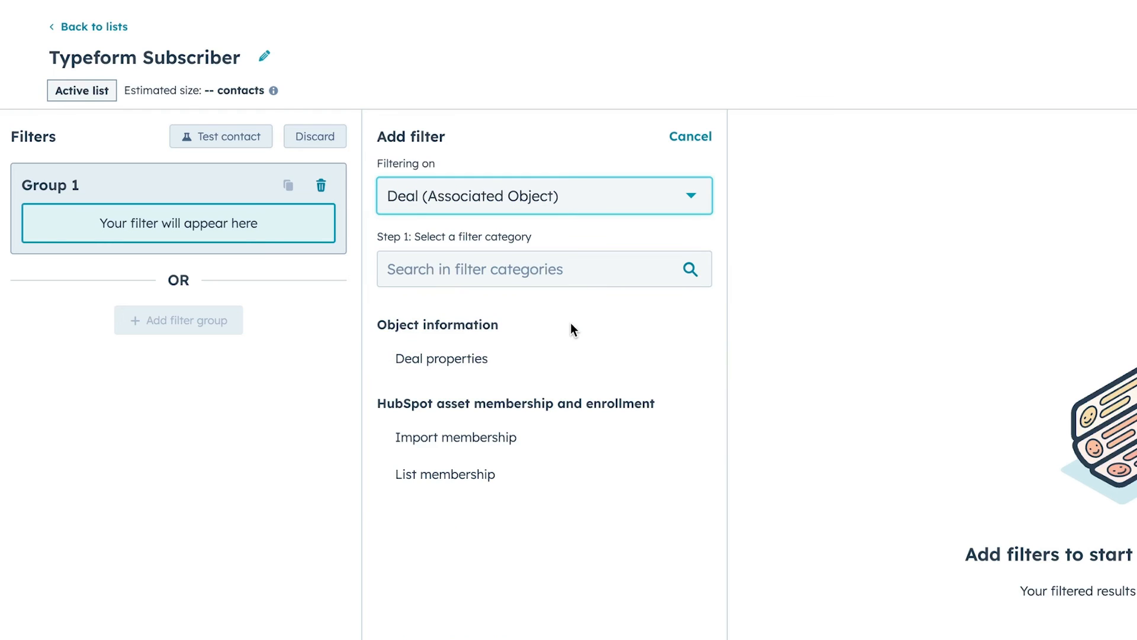
pyautogui.click(513, 359)
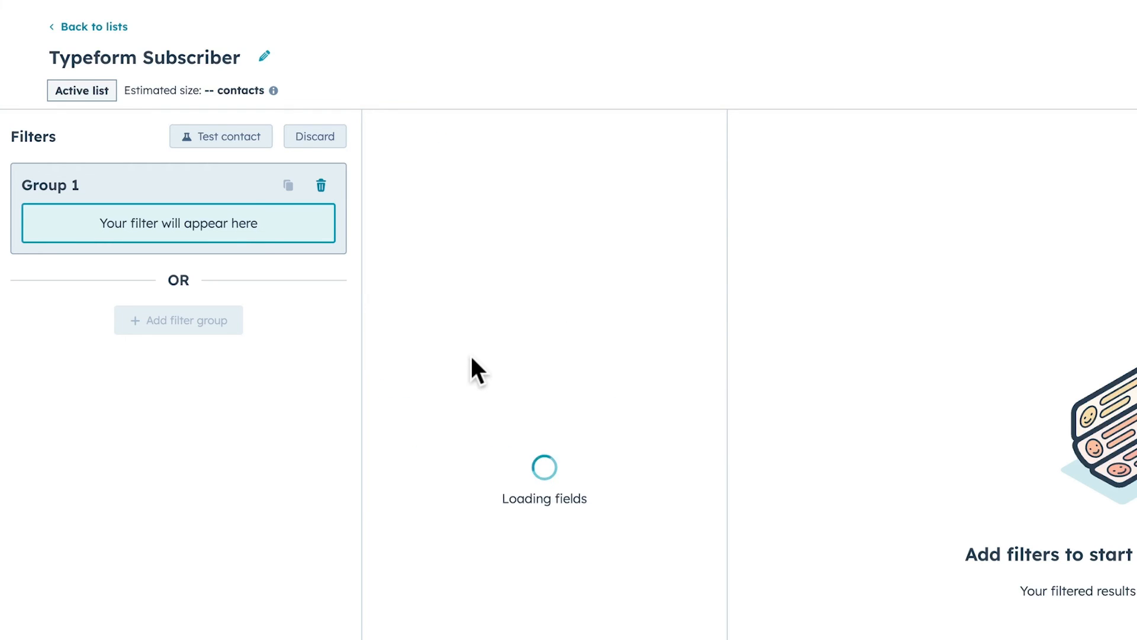
pyautogui.write('next')
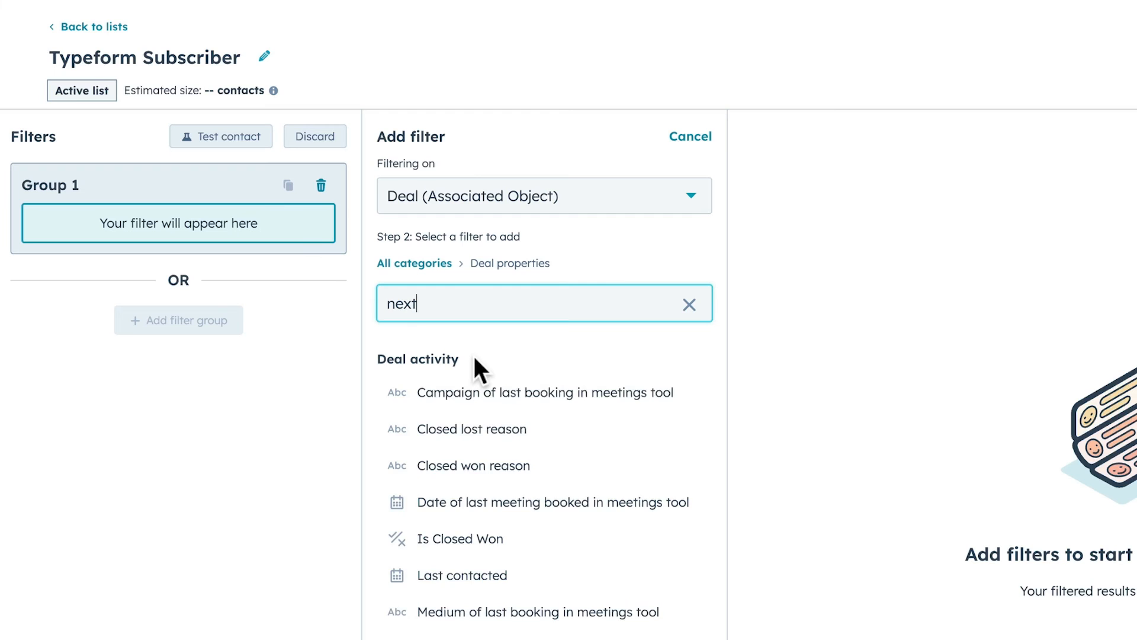
pyautogui.click(463, 463)
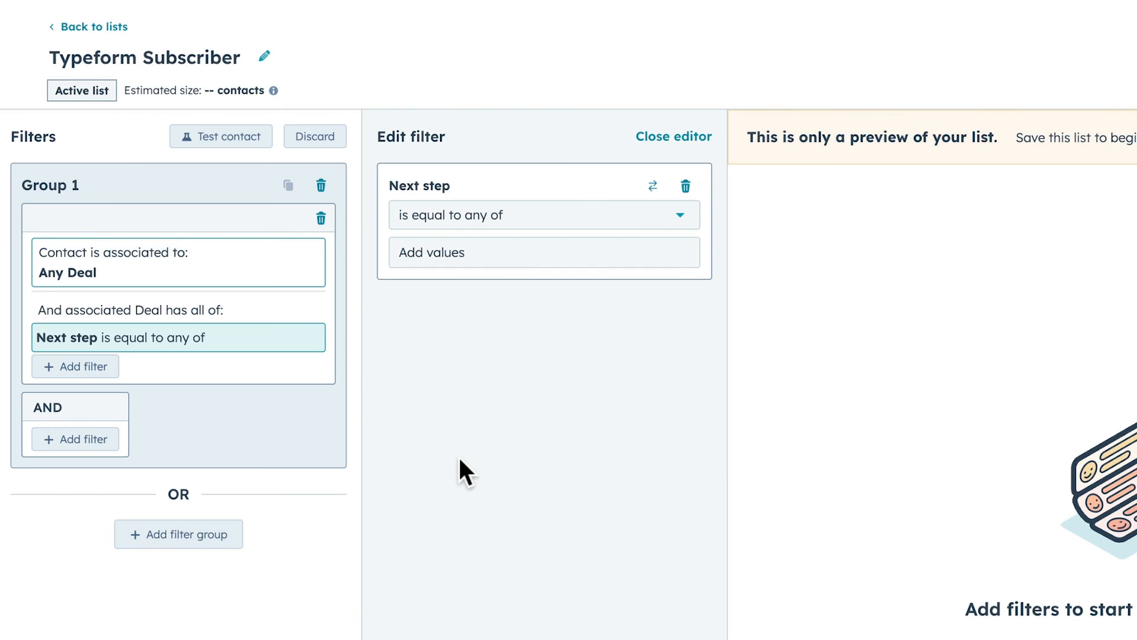
# Set the filter to 'contains any of' opting-in and save the list.
pyautogui.click(489, 220)
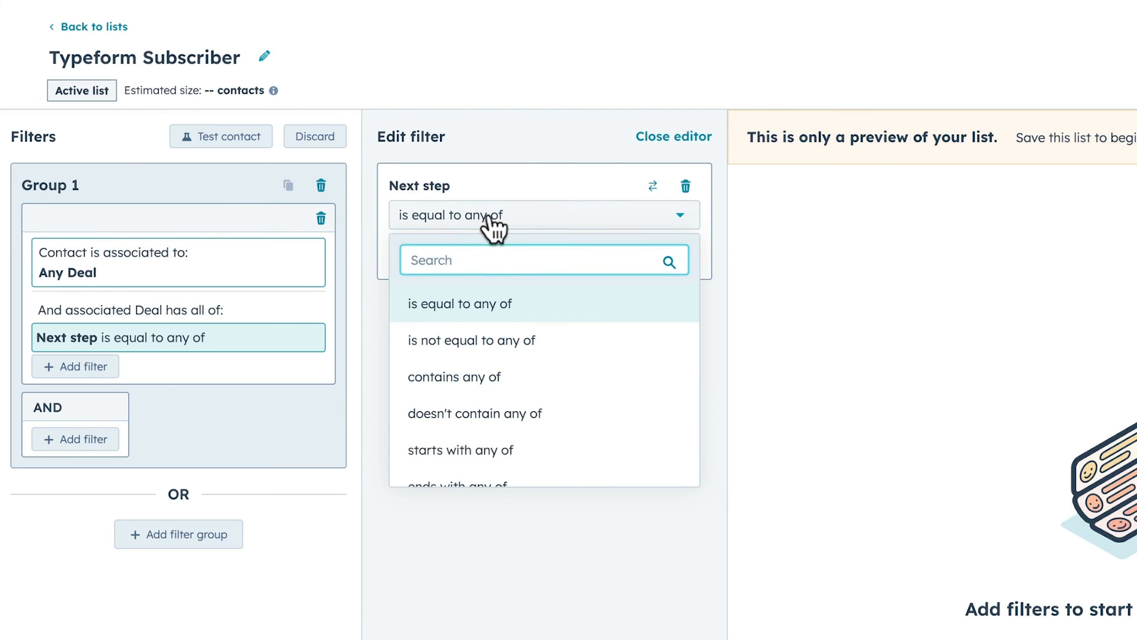
pyautogui.click(482, 376)
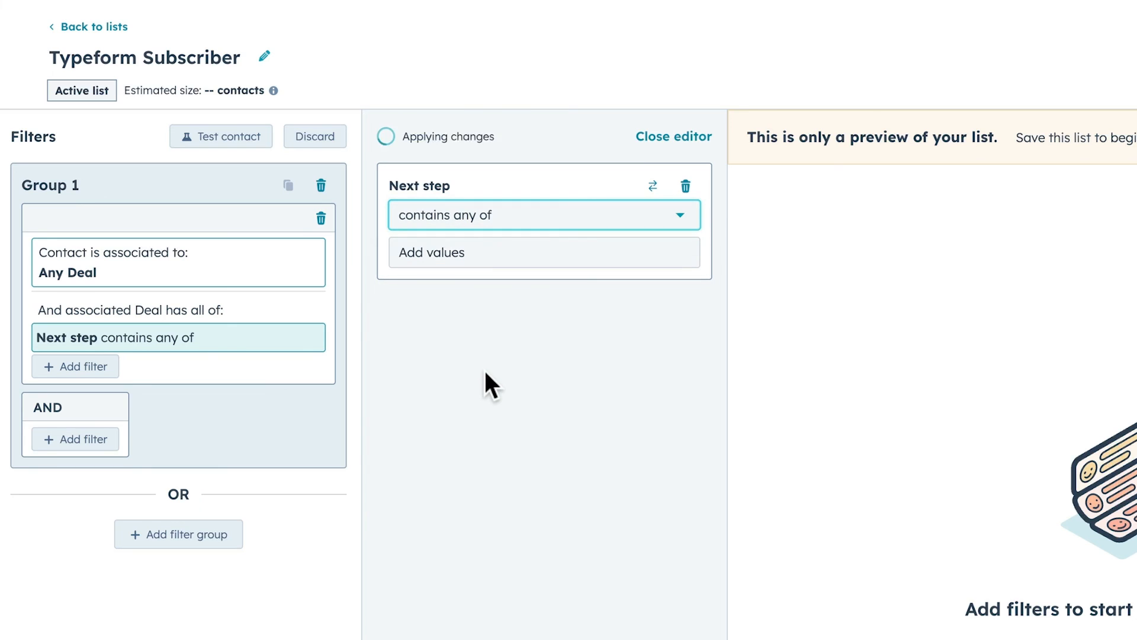
pyautogui.click(485, 261)
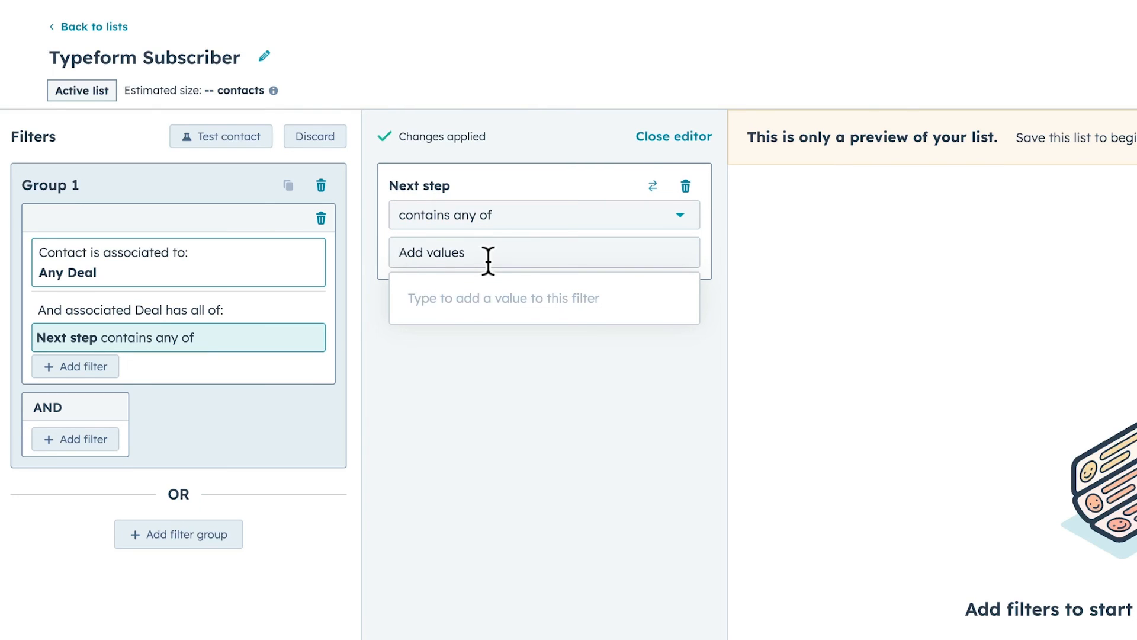
pyautogui.write('opting-in')
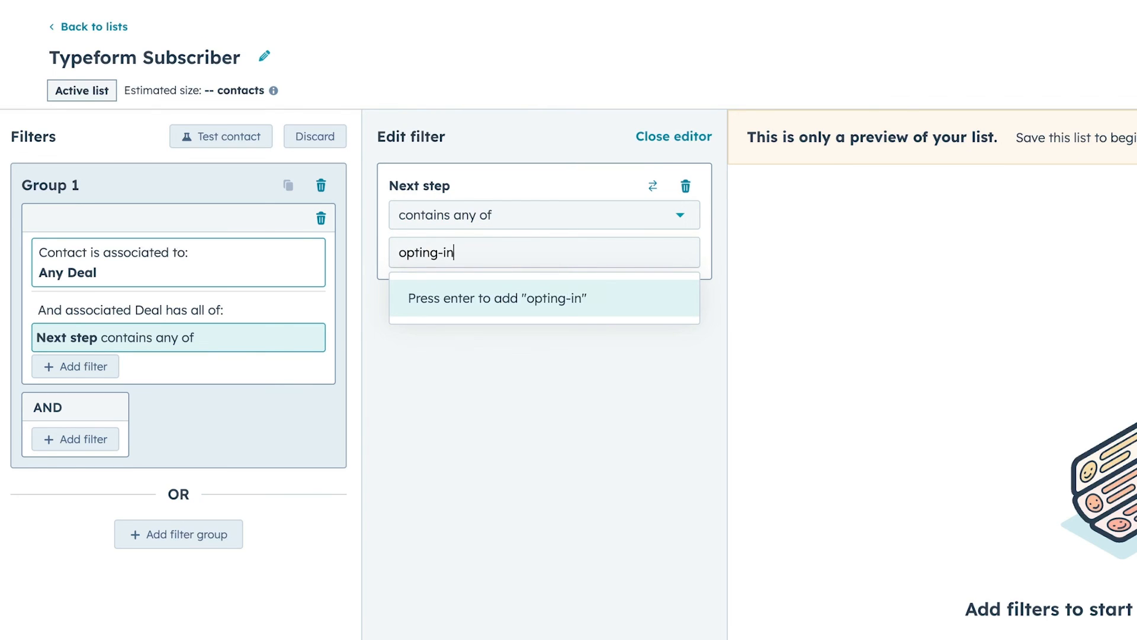
pyautogui.press('Return')
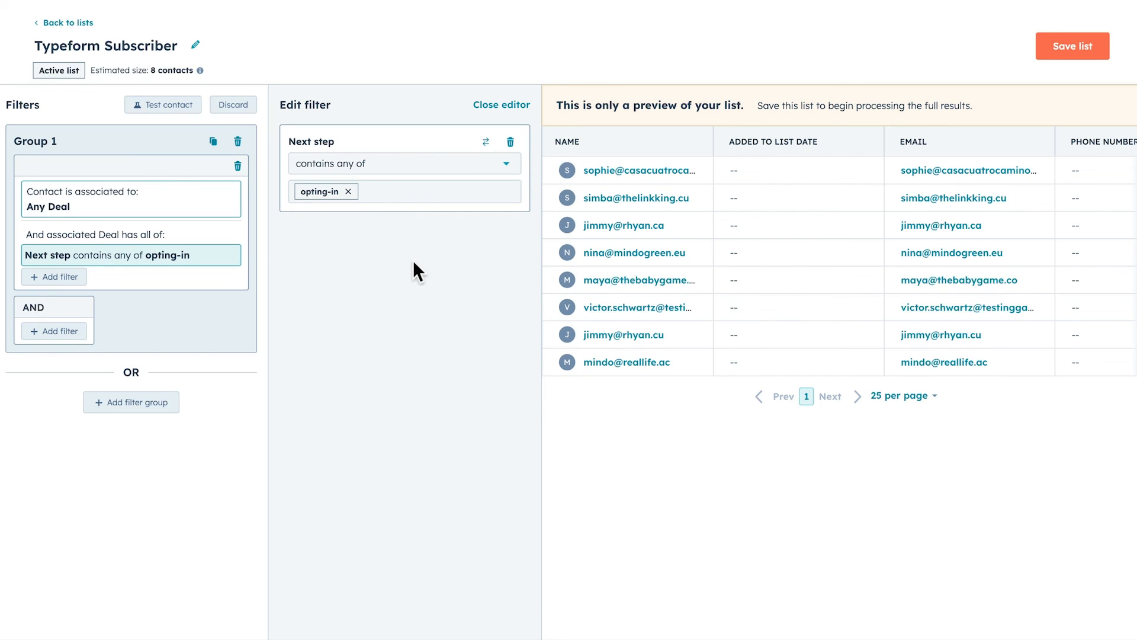
pyautogui.click(1073, 54)
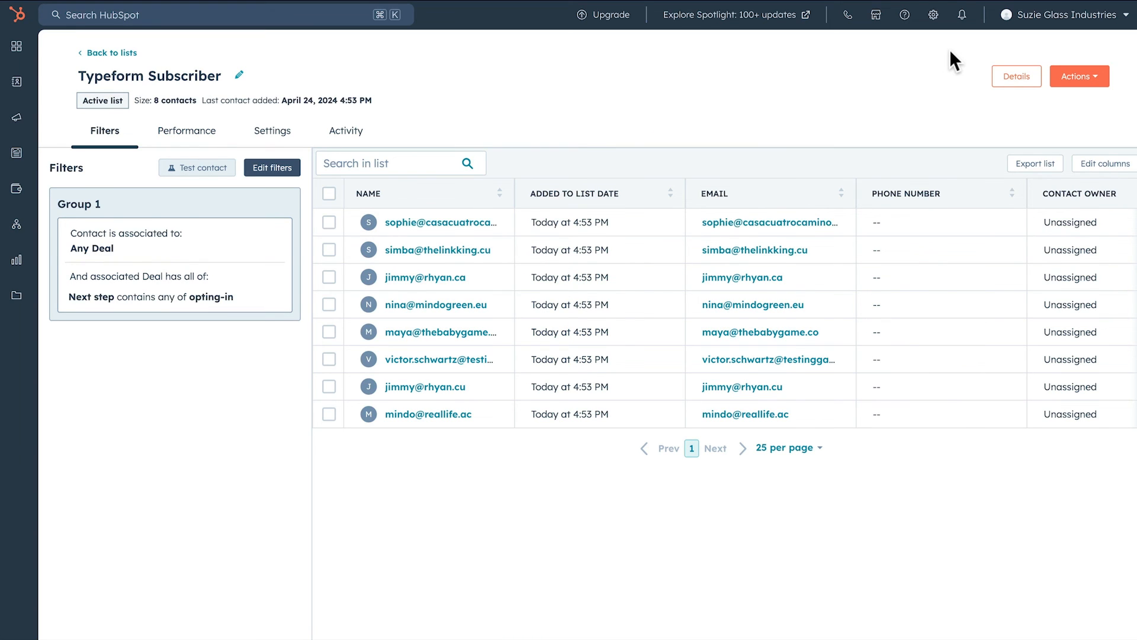